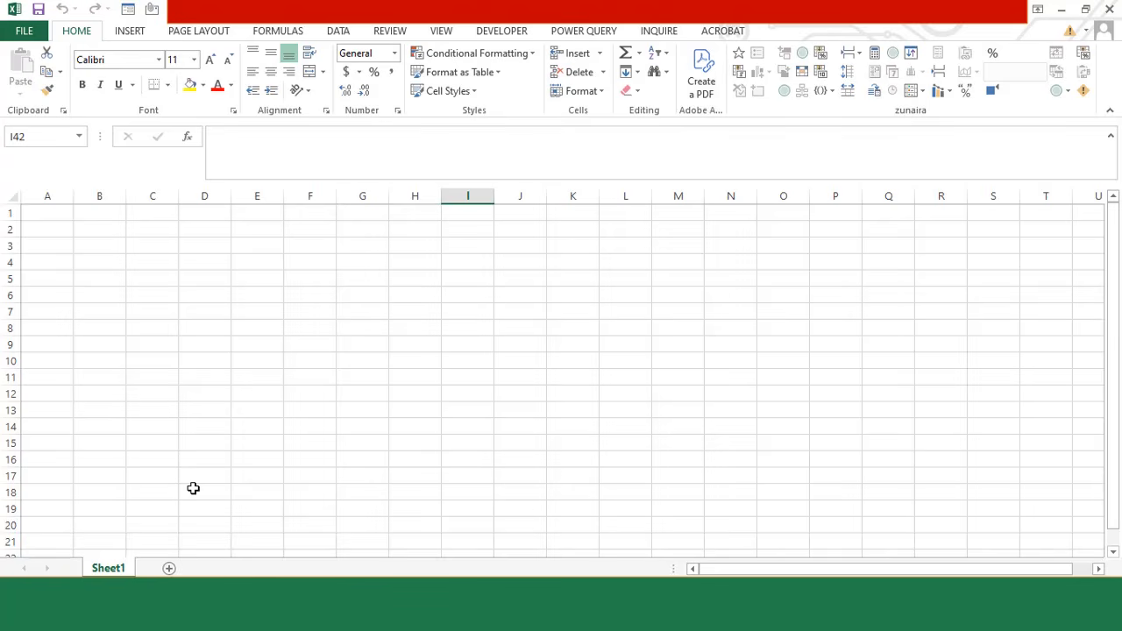
Add seven blank worksheets after Sheet1
click(169, 568)
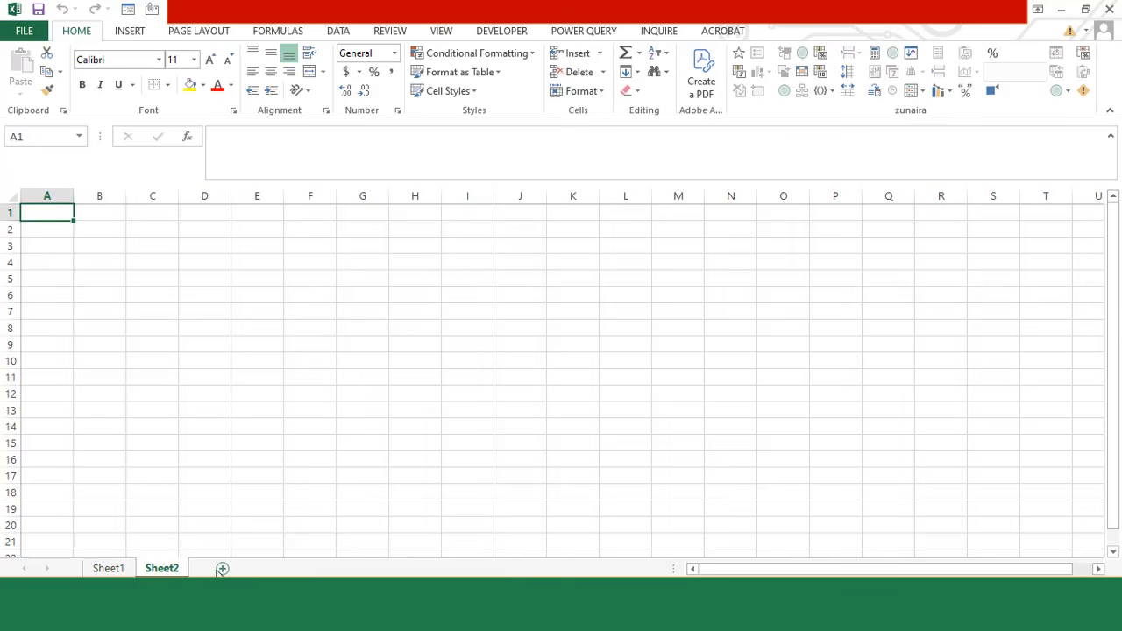
click(222, 568)
click(276, 568)
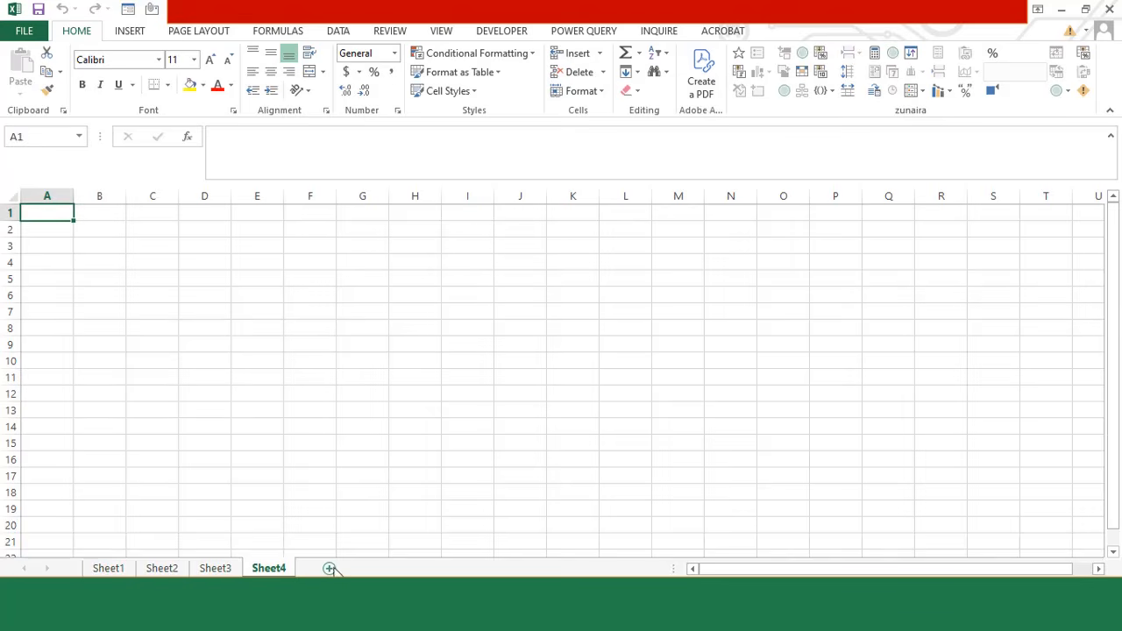
click(330, 568)
click(382, 568)
click(434, 568)
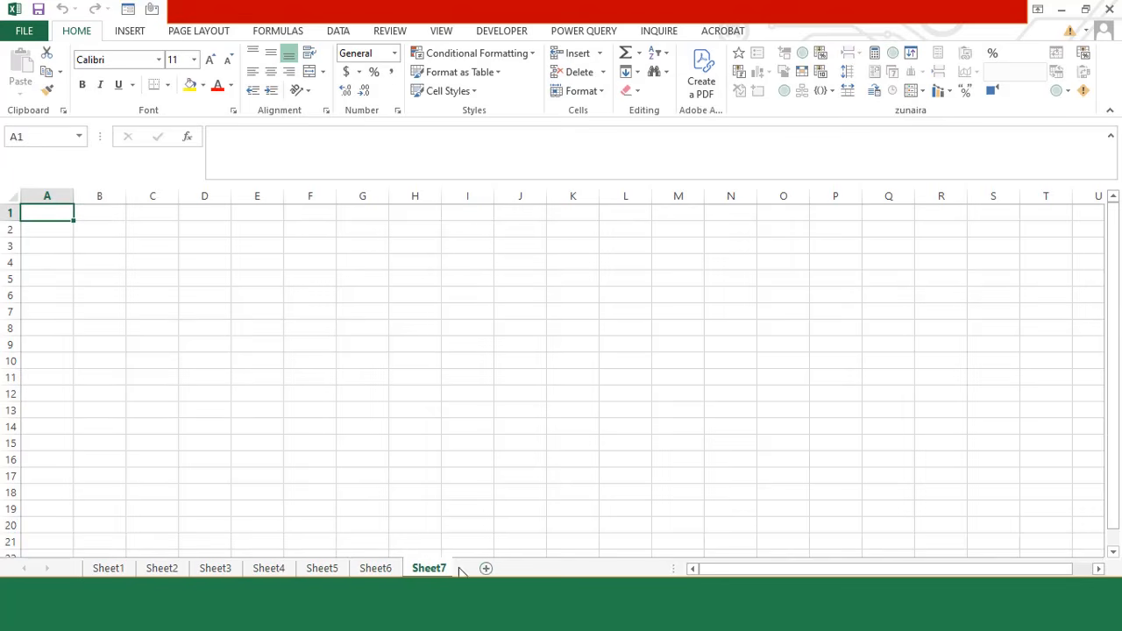
click(487, 568)
Group Sheet1 through Sheet8 and enter the header Product in F5 with A, B, C and D in the cells below
click(104, 570)
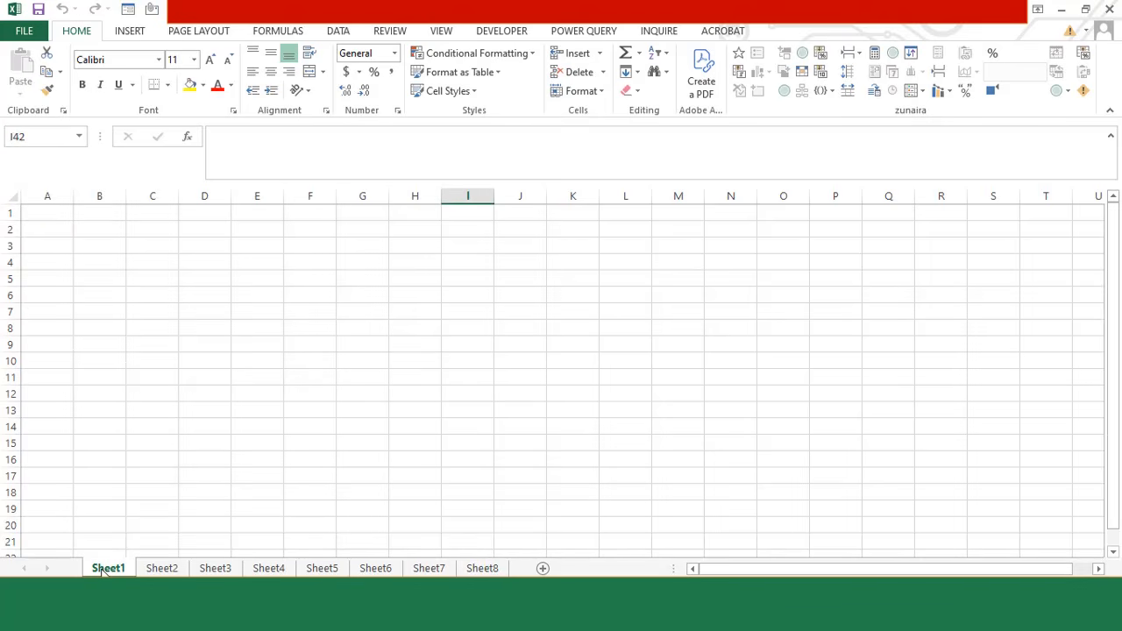
shift+click(493, 569)
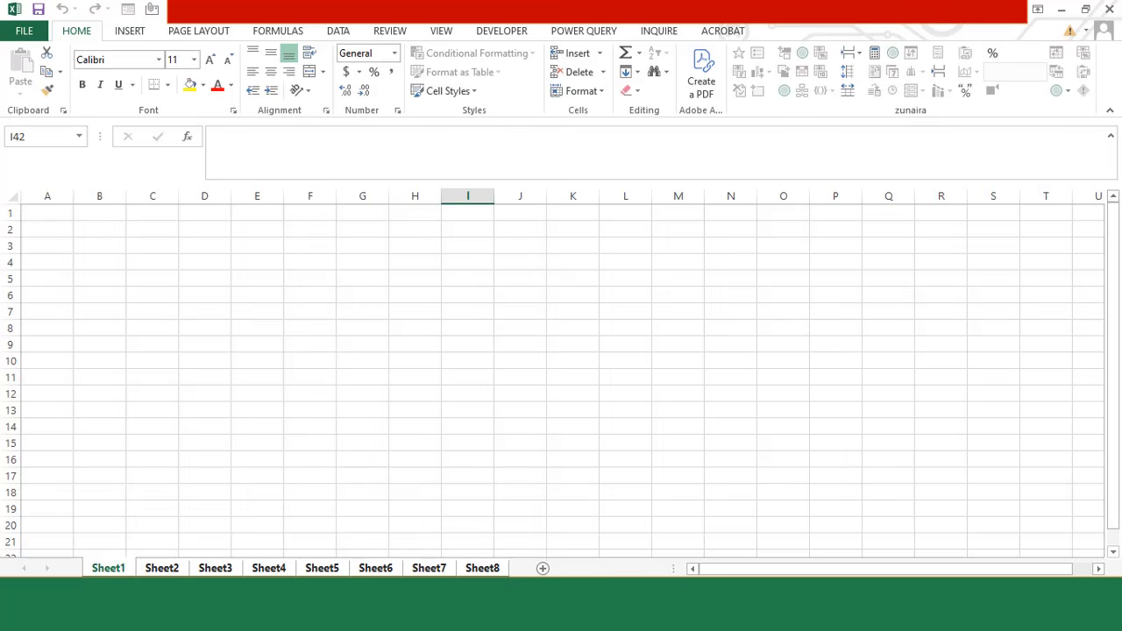
click(316, 277)
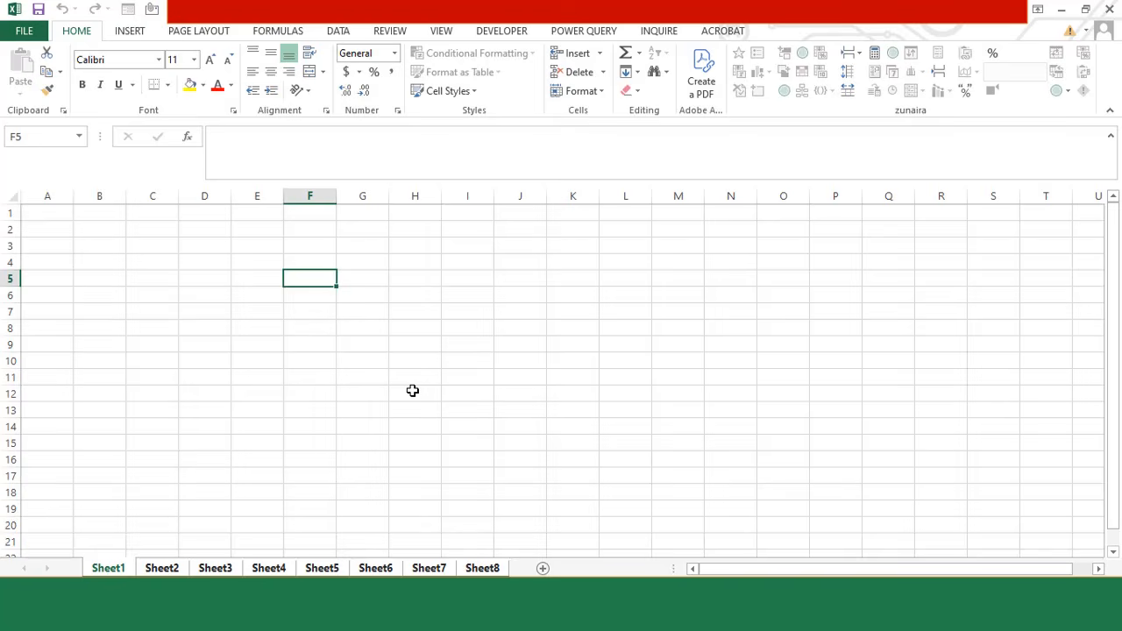
text(Product)
key(Return)
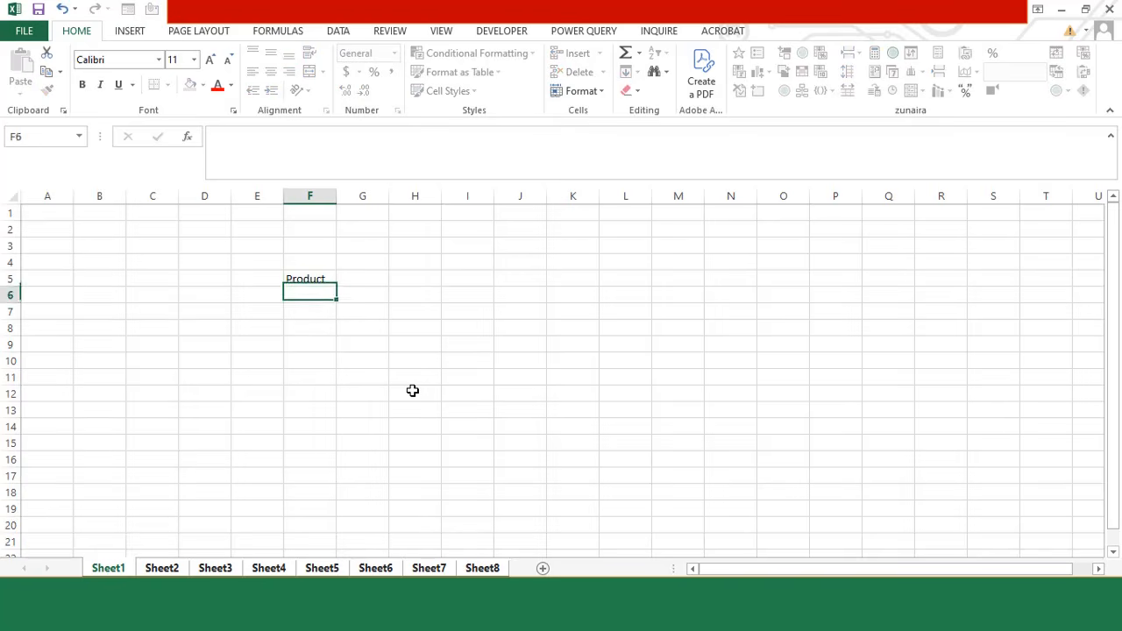
text(A)
key(Return)
text(B)
key(Return)
text(C)
key(Return)
text(D)
Add the column headers Unit Price, Discount and Units Sold in G5, H5 and I5 beside Product
key(Up)
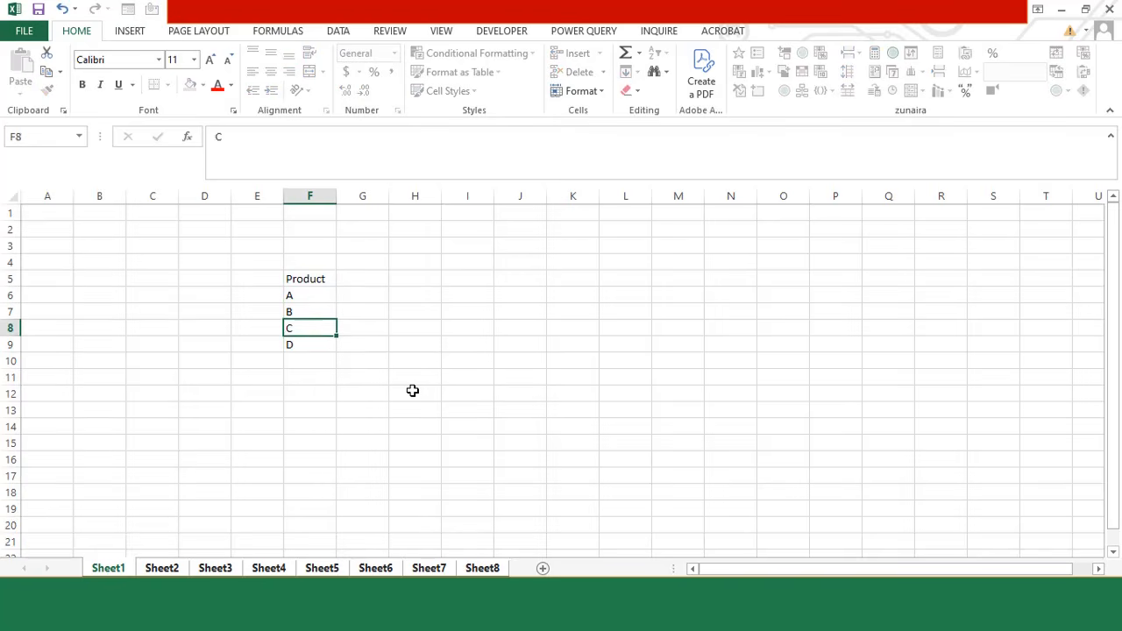
key(Up)
key(Up)
key(Up)
key(Right)
text(Unit Price)
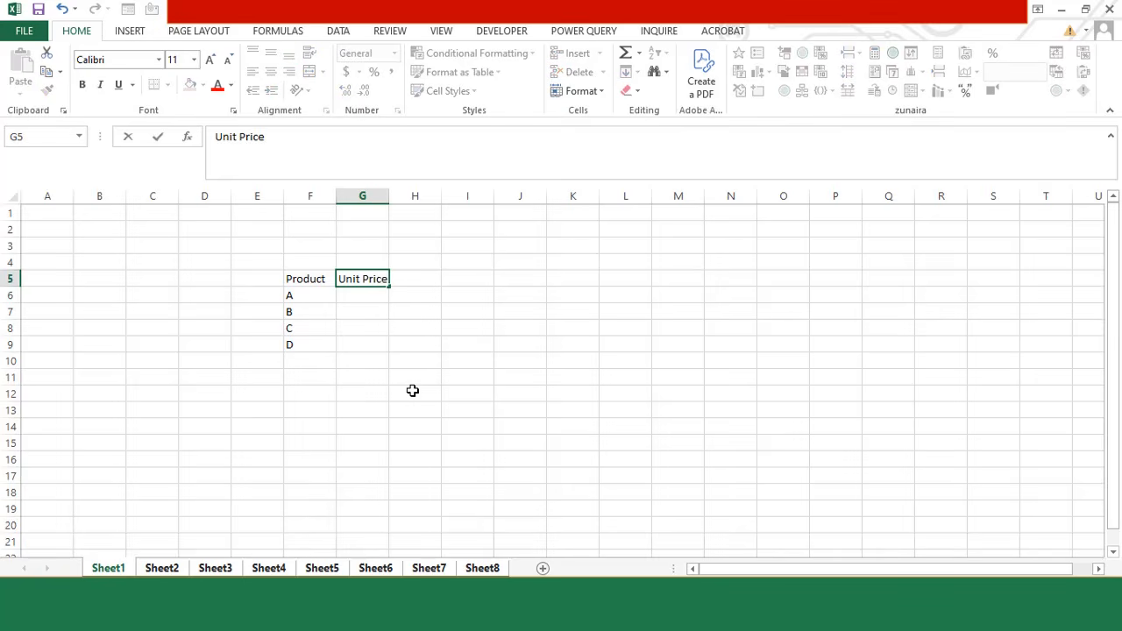
key(Tab)
text(Discount)
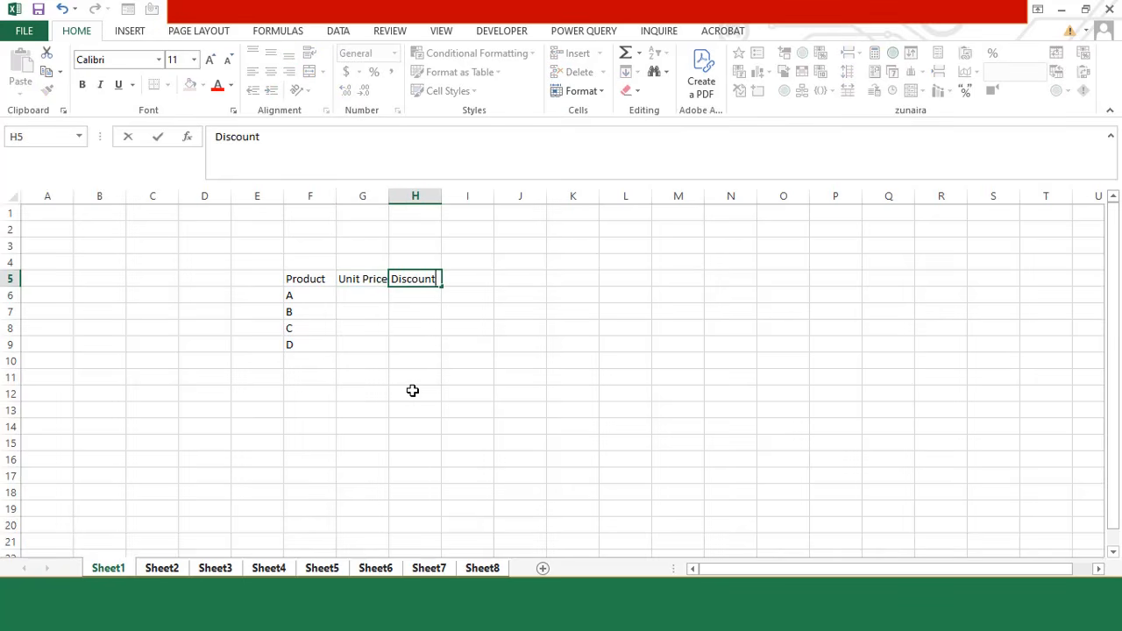
key(Tab)
text(Units Sold)
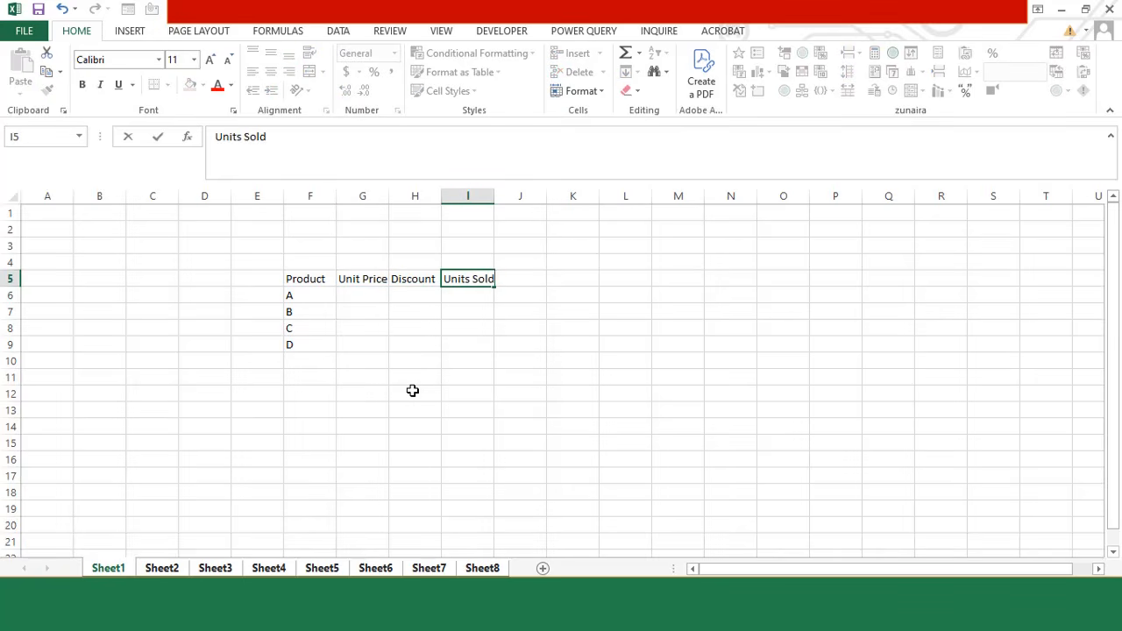
Set the whole table F5:I9 to Times New Roman and center its contents
click(299, 278)
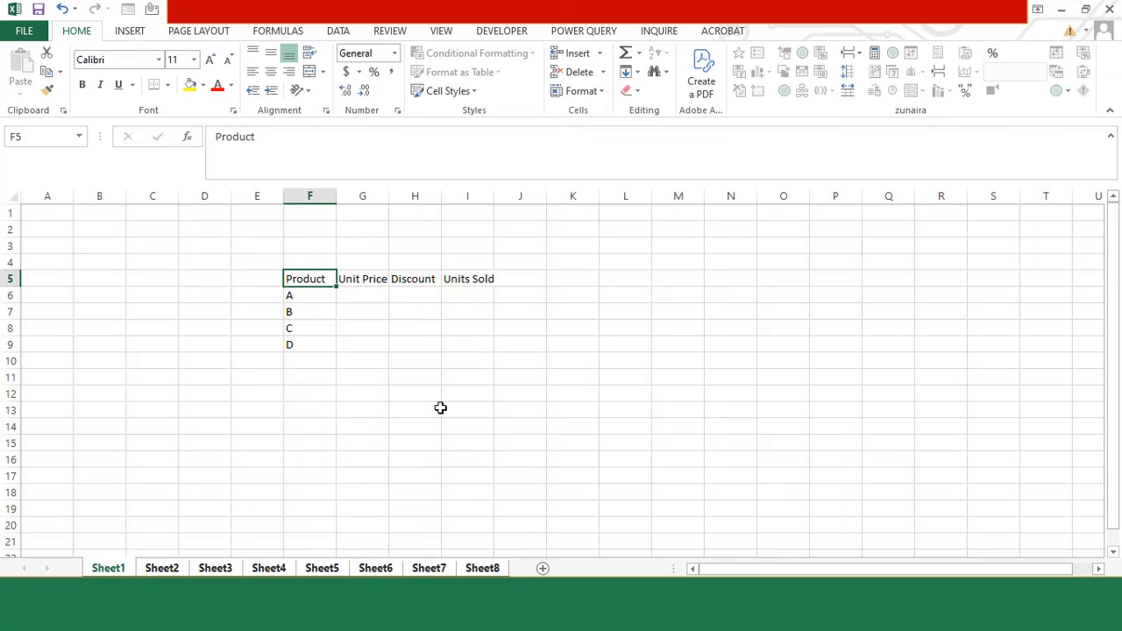
key(ctrl+a)
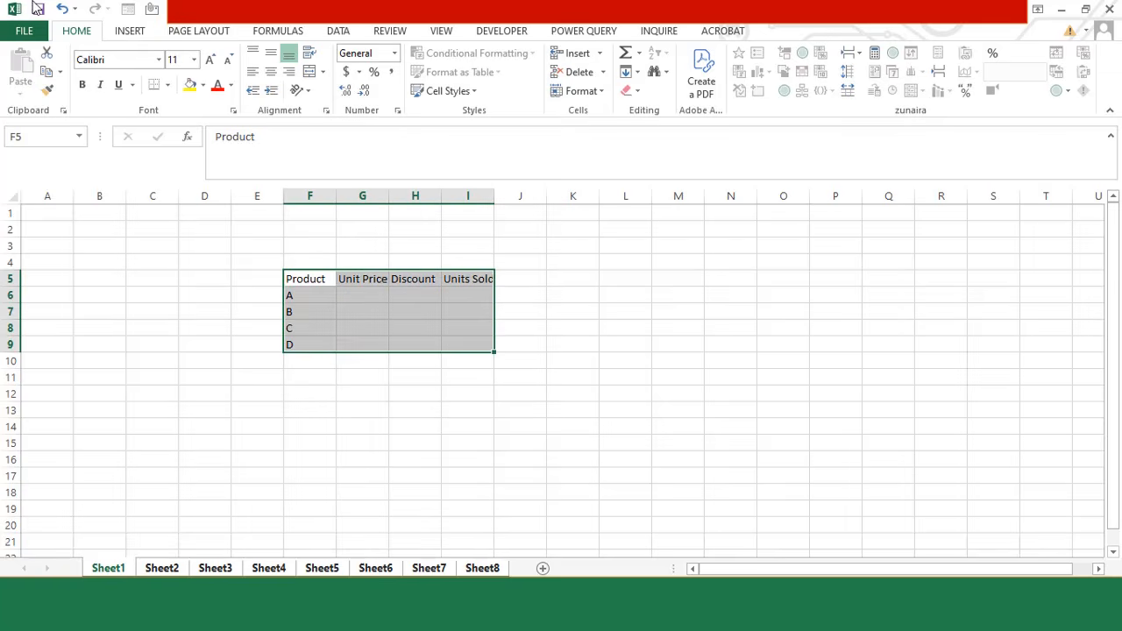
click(135, 62)
text(Times New Roman)
key(Return)
click(271, 71)
Give the header row F5:I5 an orange fill and a white font
drag(303, 279, 476, 281)
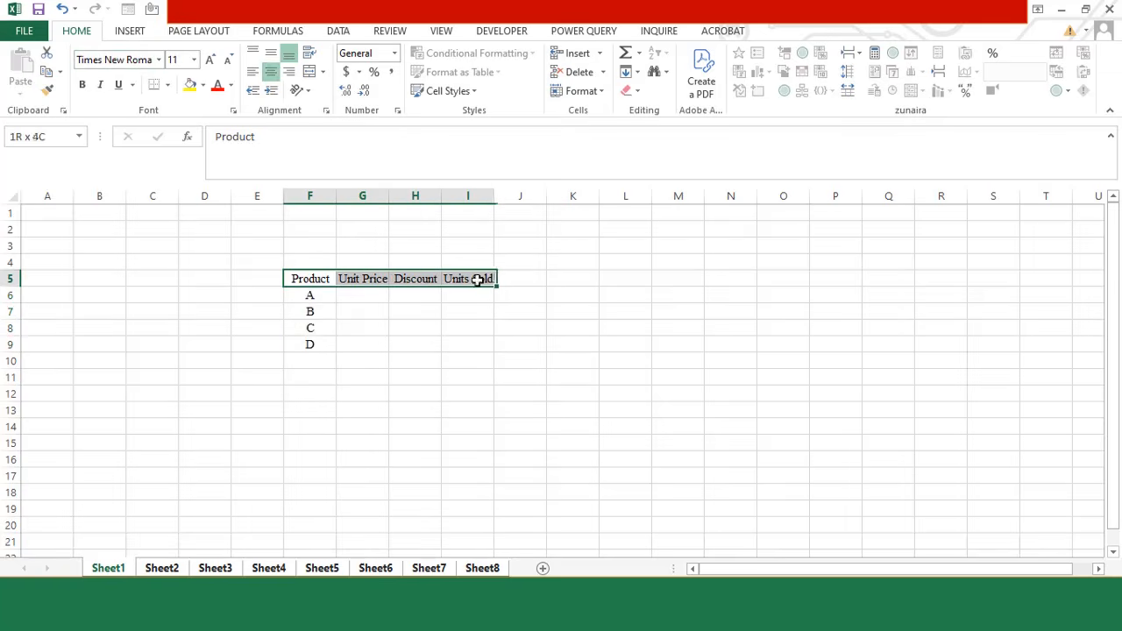
click(203, 85)
click(257, 142)
click(231, 85)
click(218, 143)
Widen columns G, H and I so the table headers have more room
click(414, 311)
drag(441, 196, 470, 195)
drag(522, 195, 543, 195)
drag(389, 196, 419, 195)
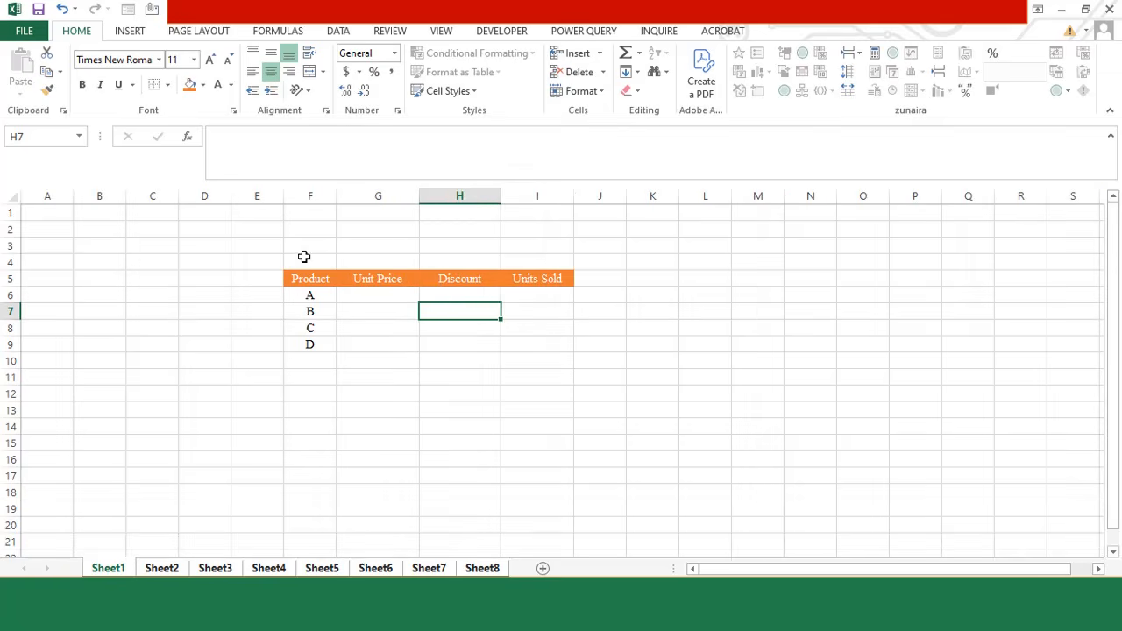
Enter the label Month in F3 and the formula =DATE(2025,SHEET(),1) in G3
click(312, 247)
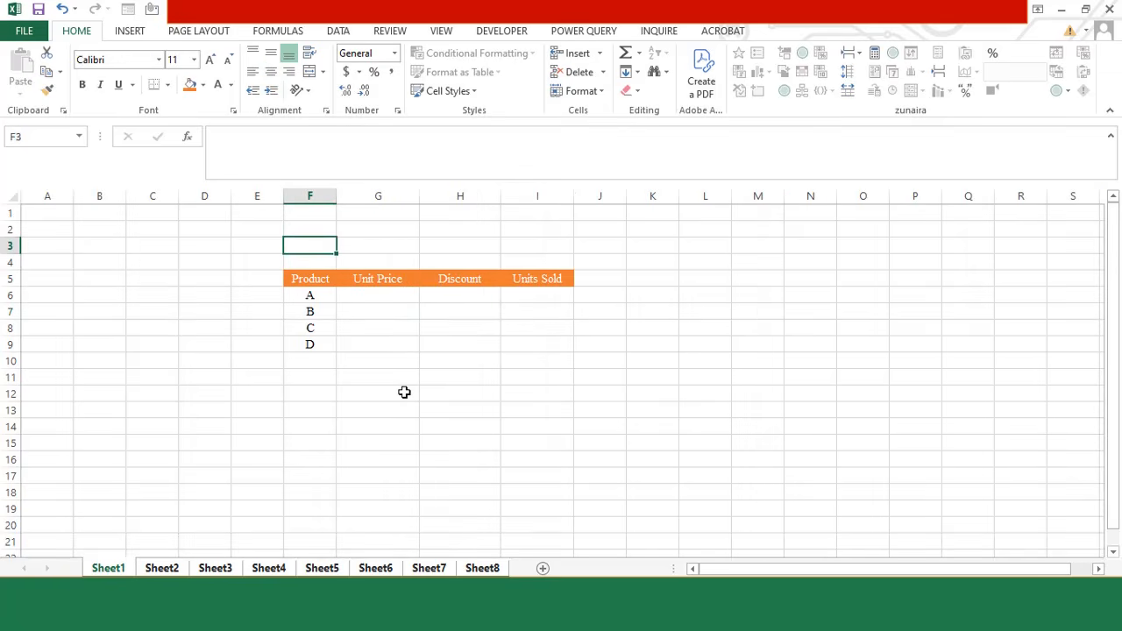
text(Month)
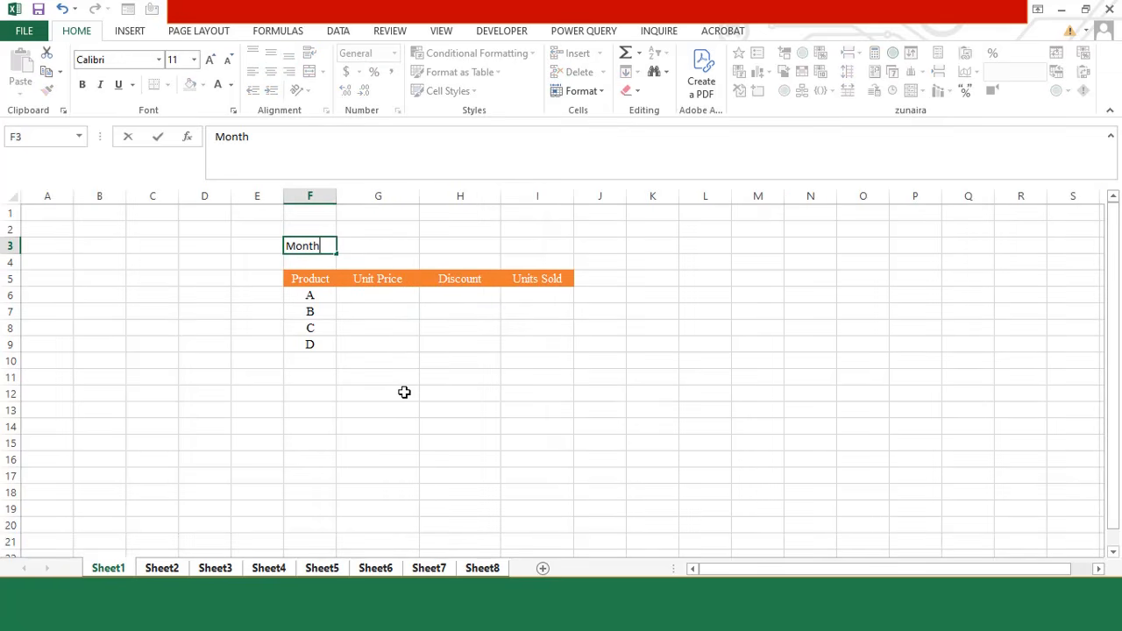
key(Tab)
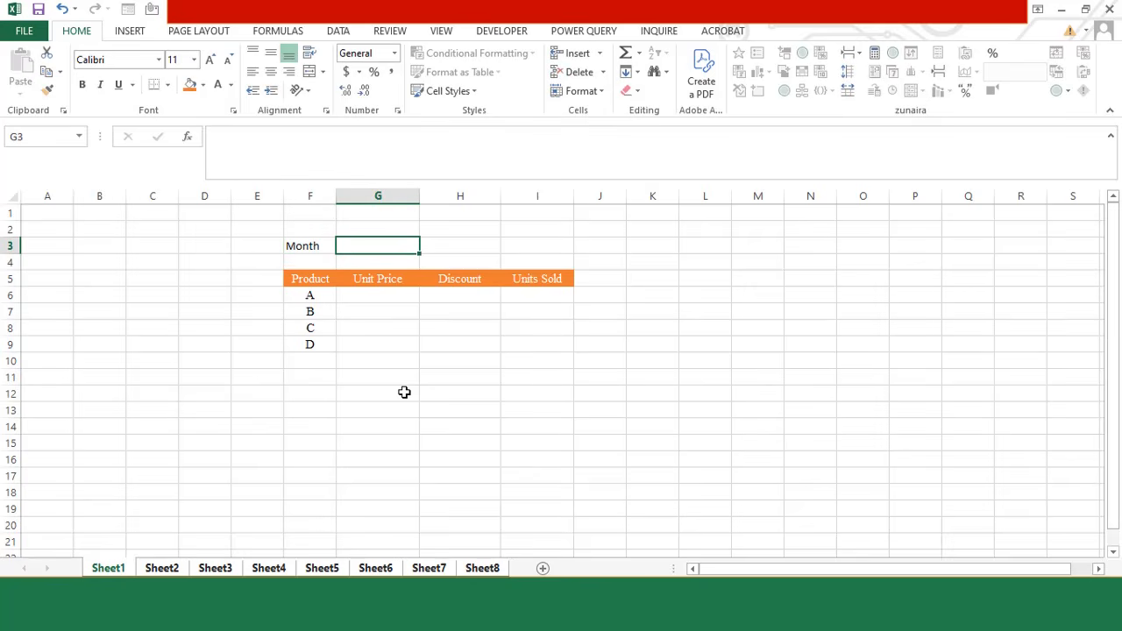
text(=)
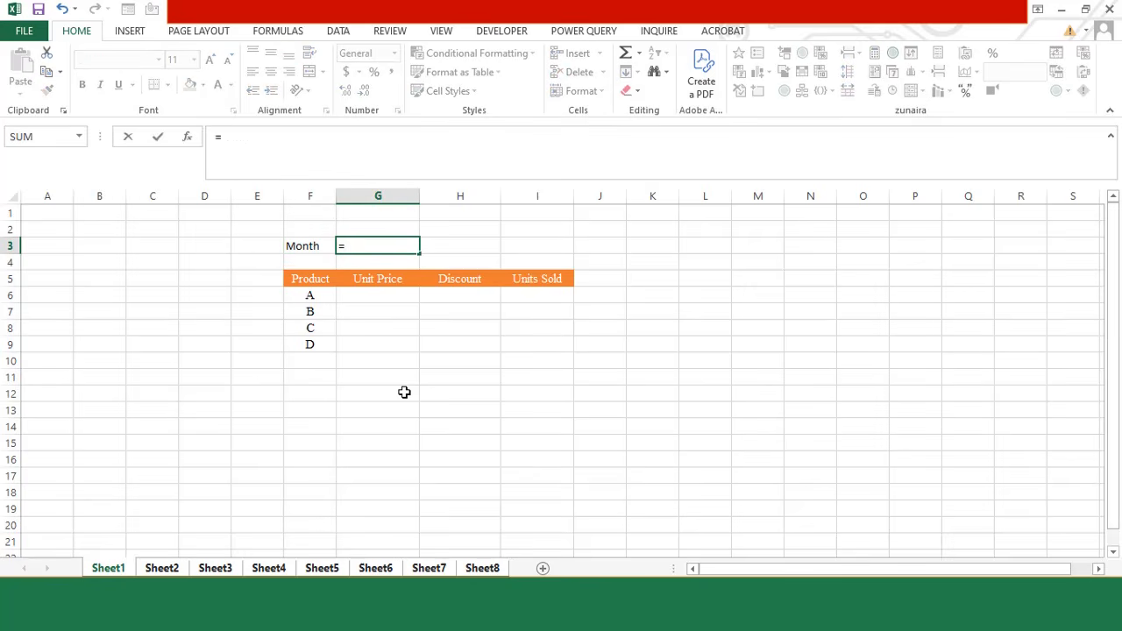
text(DATE)
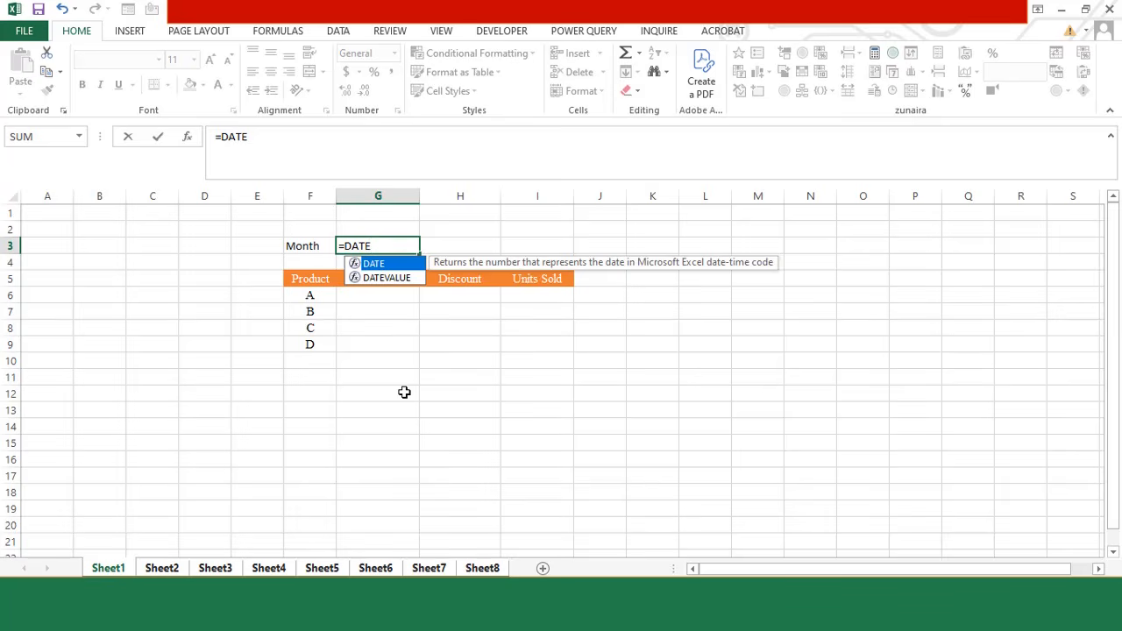
text(()
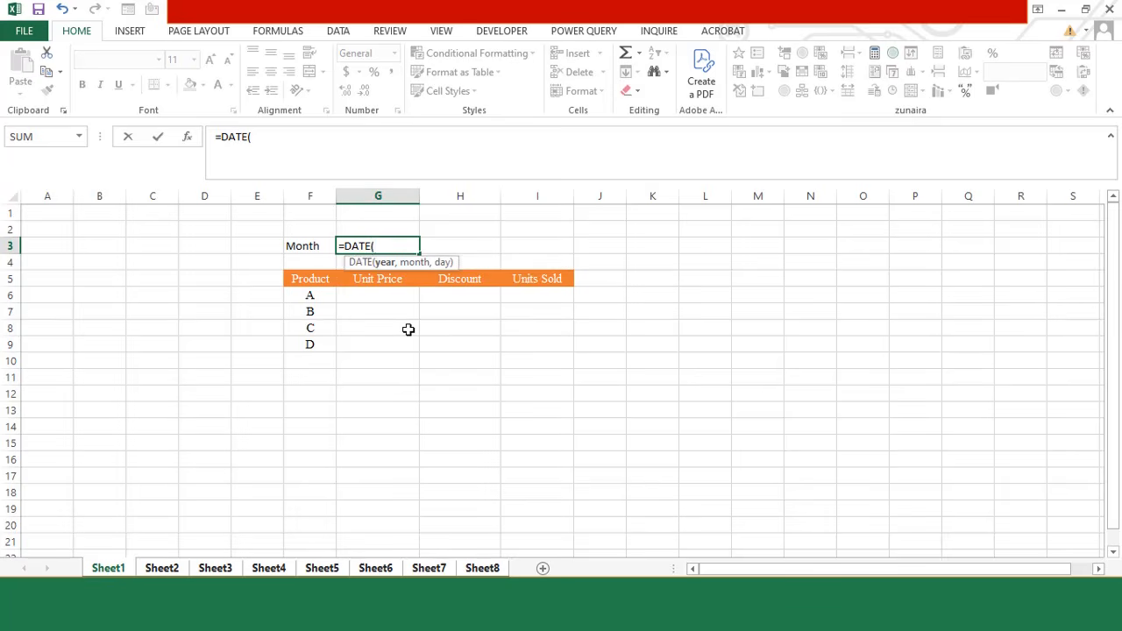
text(2025,)
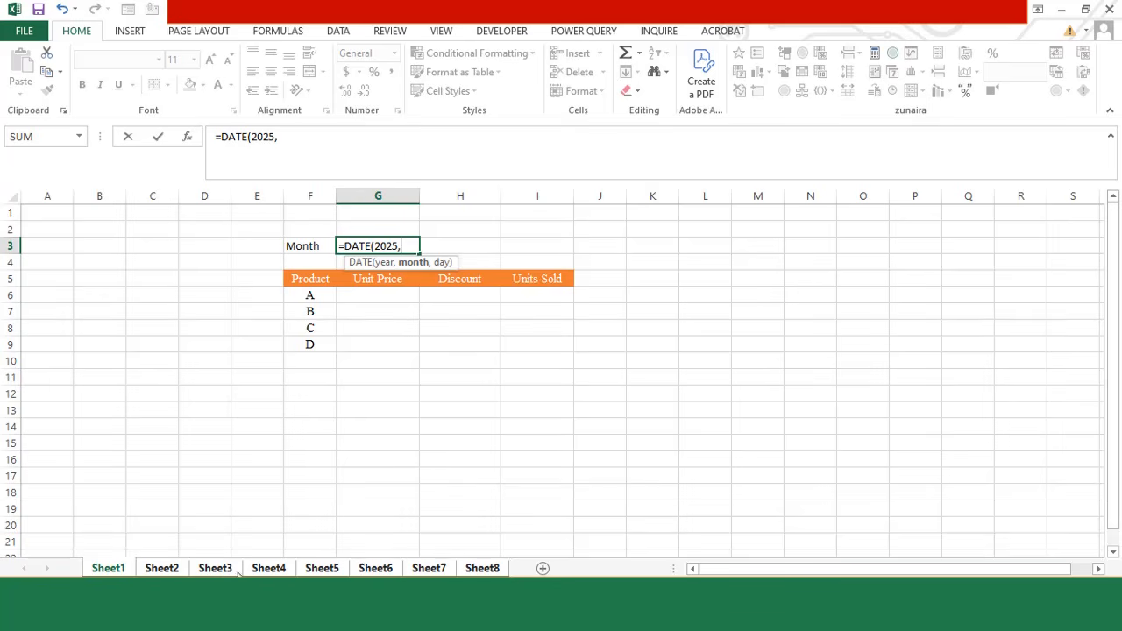
text(sHEET)
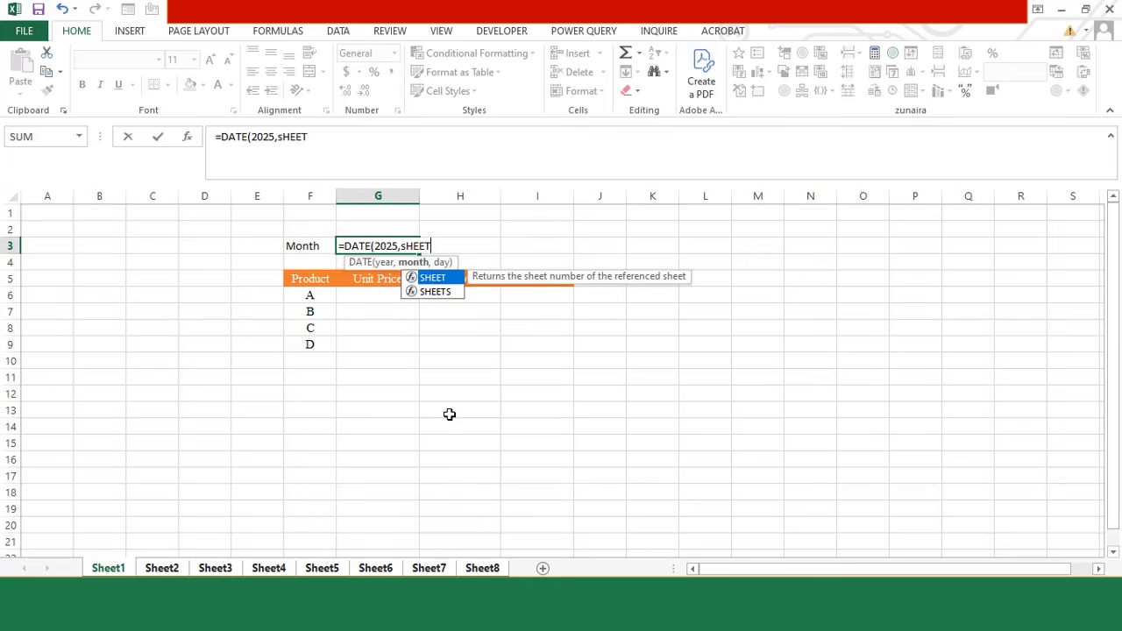
text(())
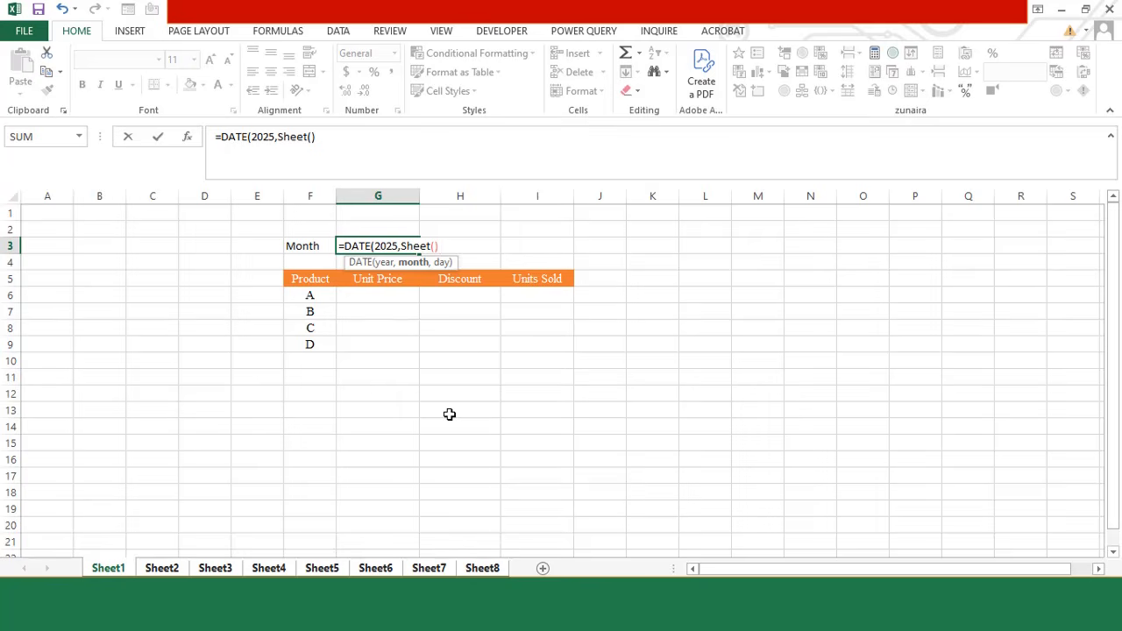
text(,1))
key(Return)
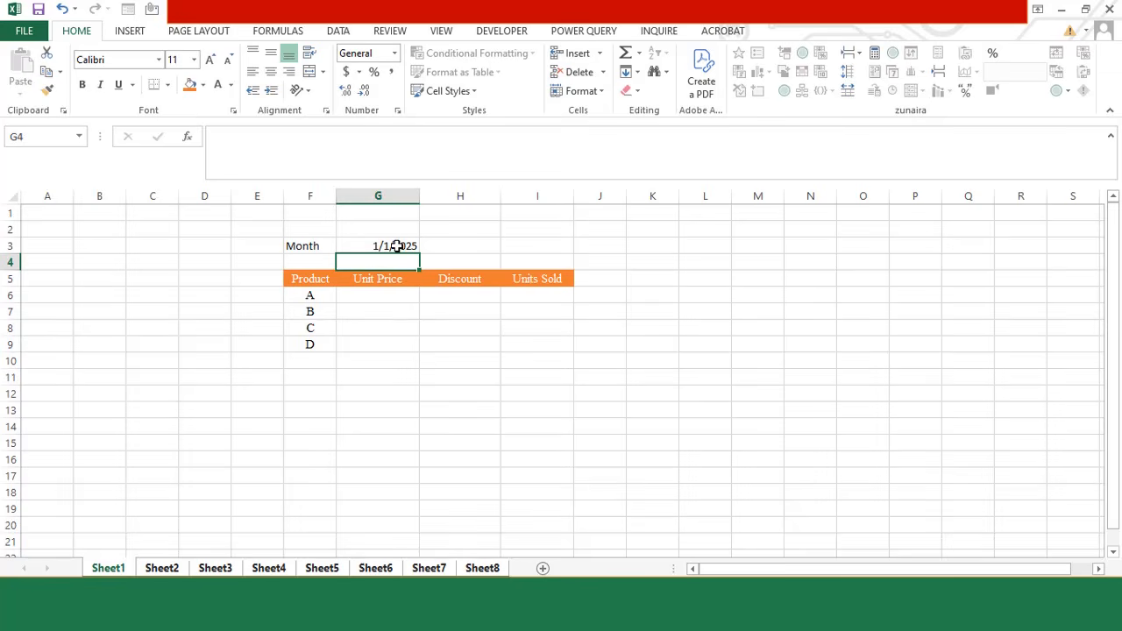
Wrap the G3 date formula in TEXT with the full month name format: =TEXT(DATE(2025,SHEET(),1),"mmmm")
click(397, 247)
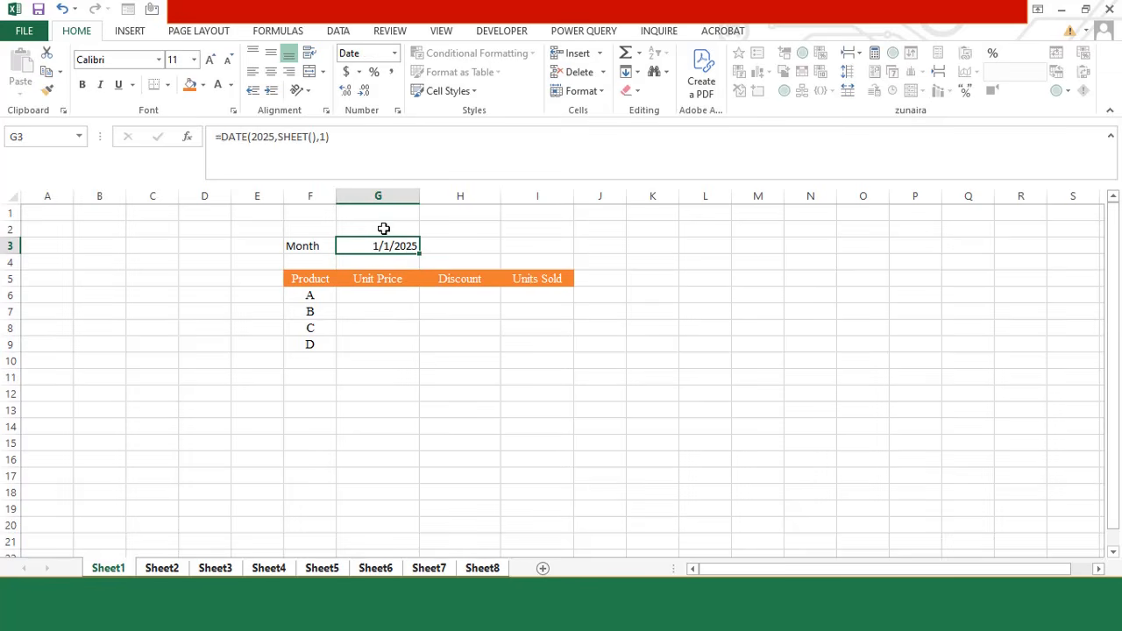
click(220, 136)
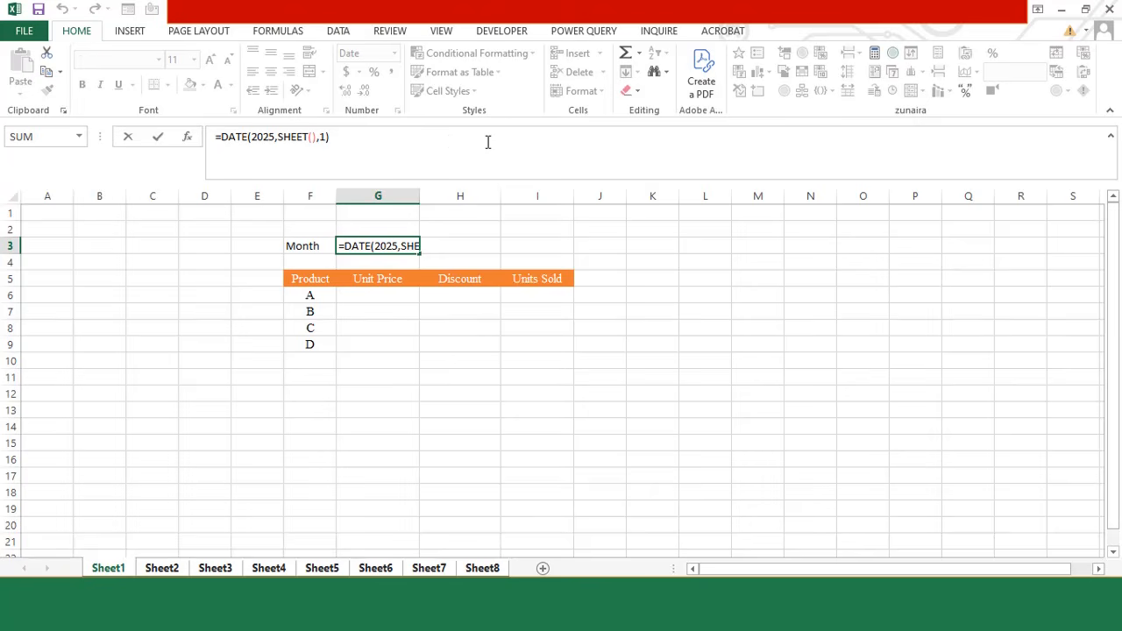
text(Tect()
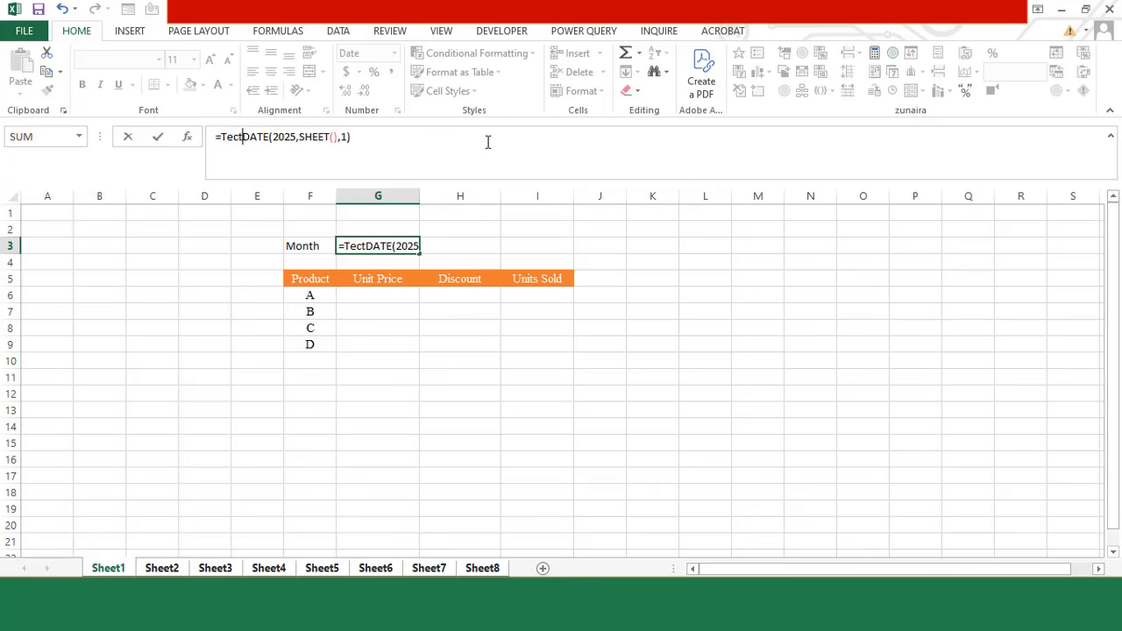
key(BackSpace)
key(BackSpace)
key(BackSpace)
text(xt()
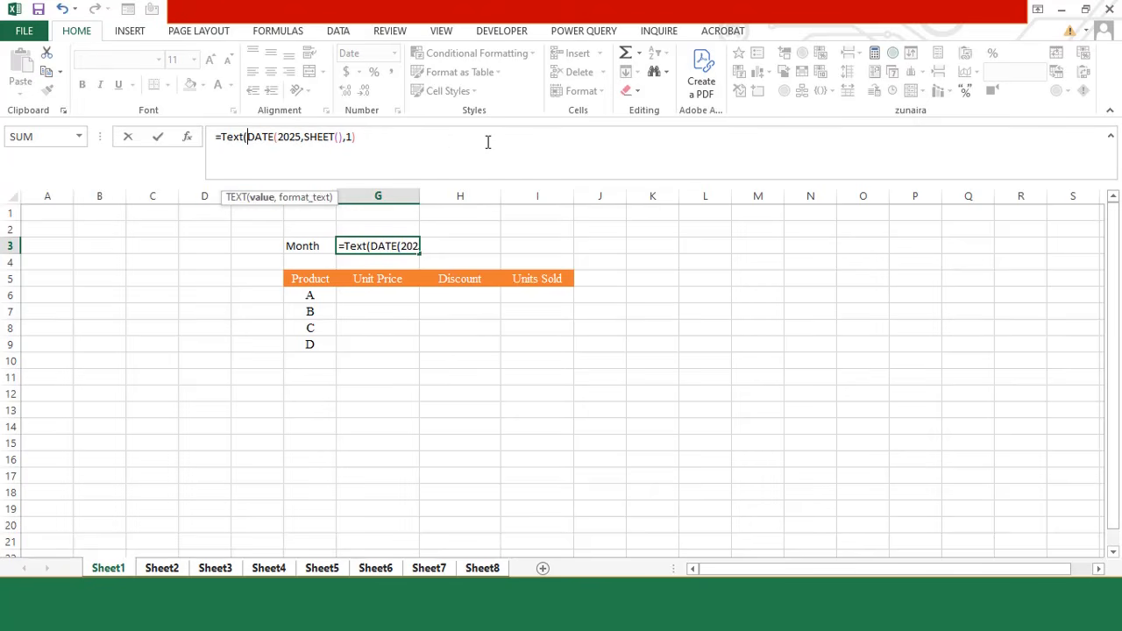
click(489, 137)
text(,"mmm)
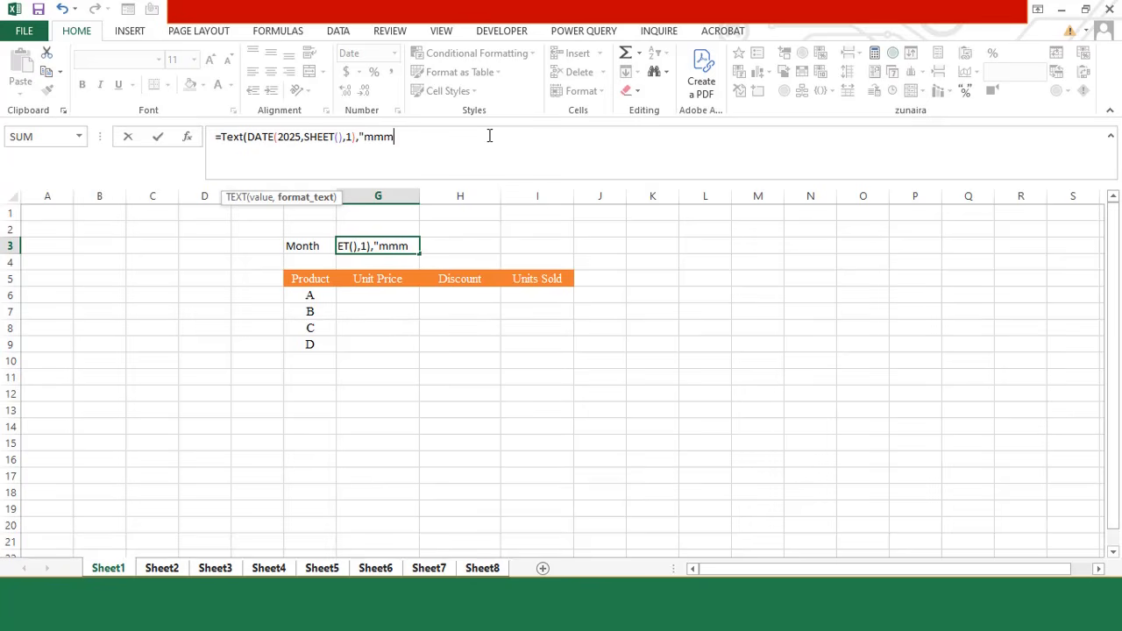
text(m")
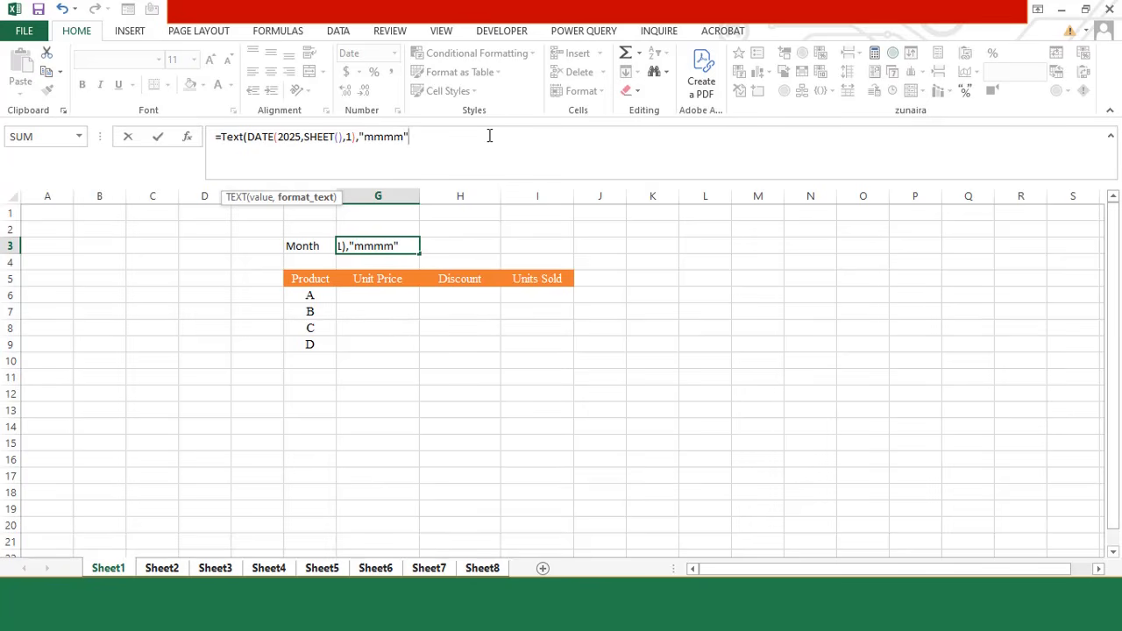
text())
key(Return)
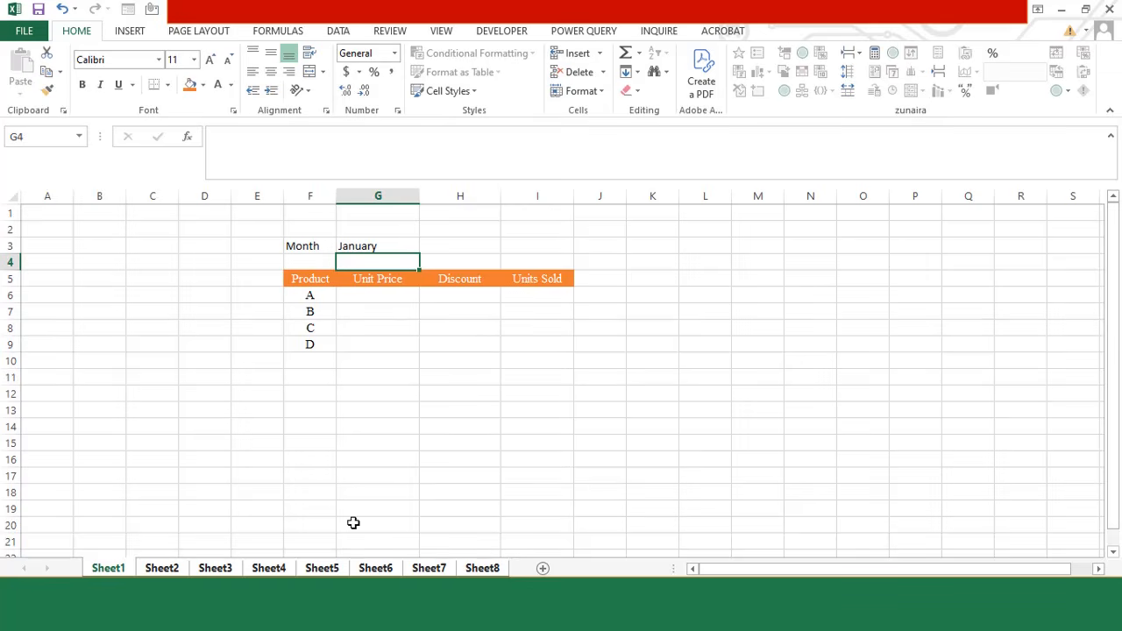
Ungroup the worksheets and check the month in G3 on Sheet5, Sheet8, Sheet1 and Sheet2
click(322, 569)
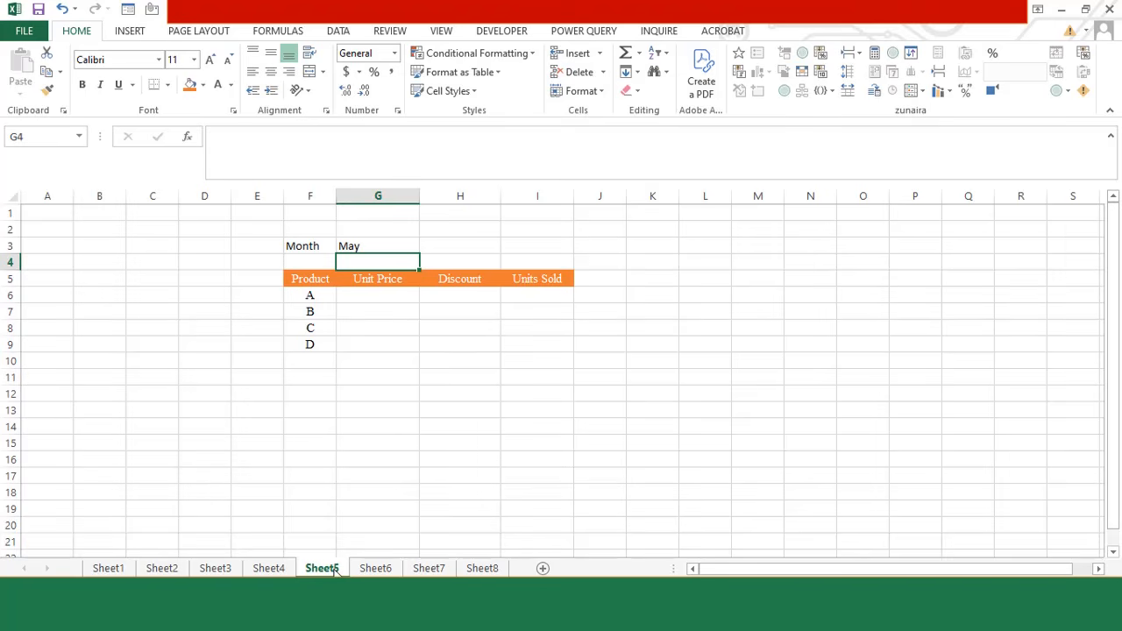
ctrl+click(483, 568)
ctrl+click(482, 568)
ctrl+click(107, 568)
click(108, 568)
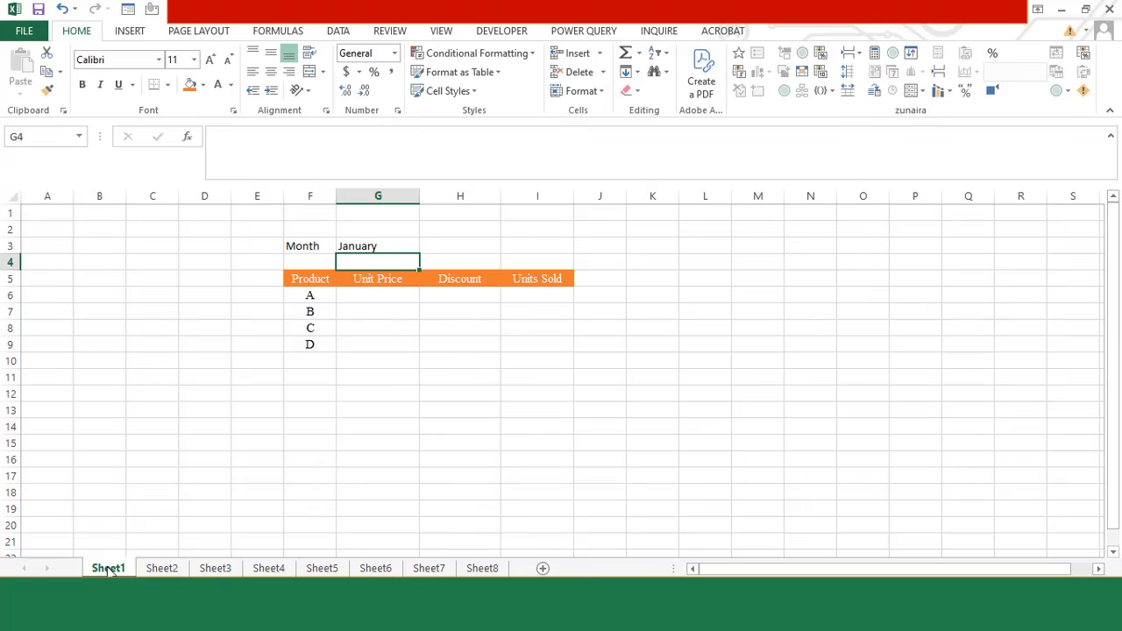
click(161, 568)
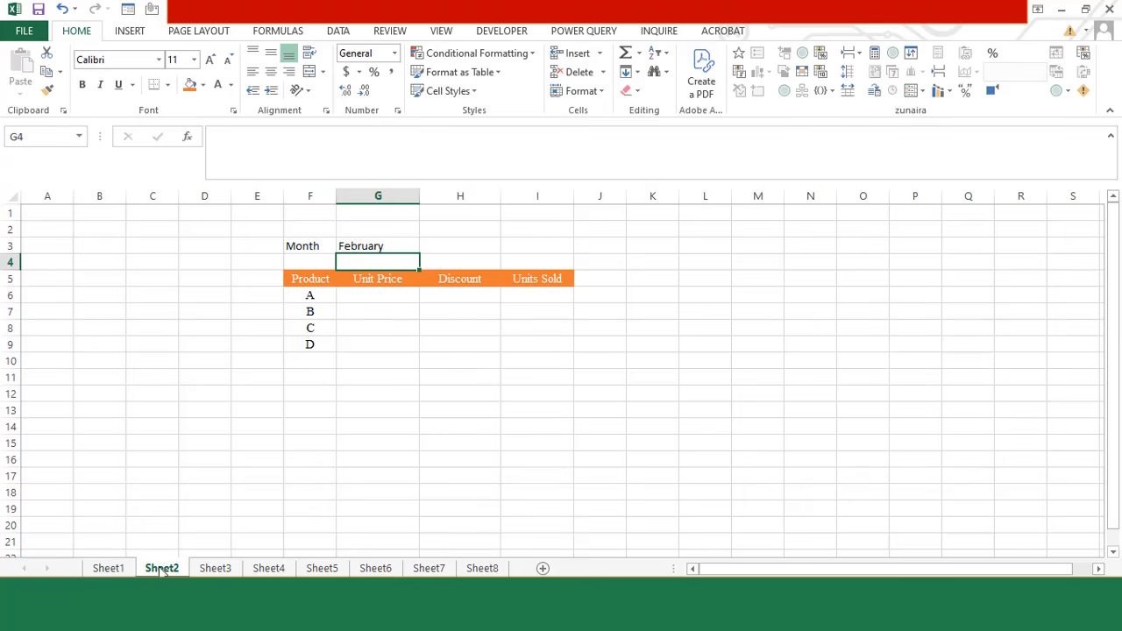
Check the month shown in G3 on each worksheet from Sheet2 through Sheet8
click(215, 569)
click(268, 568)
click(322, 569)
click(375, 568)
click(429, 568)
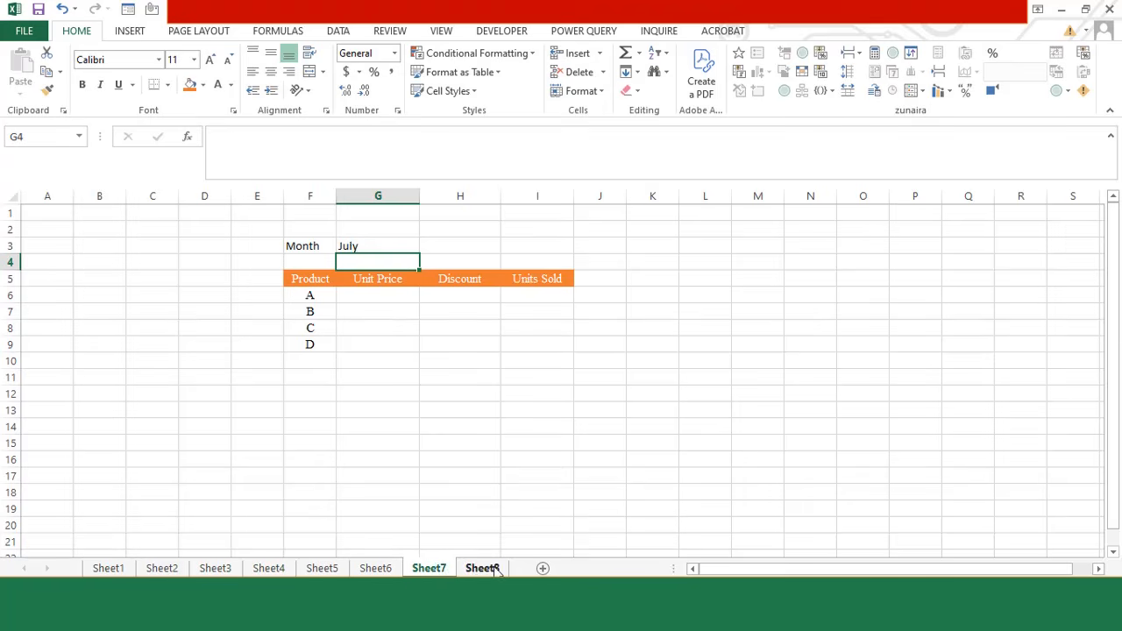
click(482, 568)
click(161, 568)
click(215, 568)
click(268, 568)
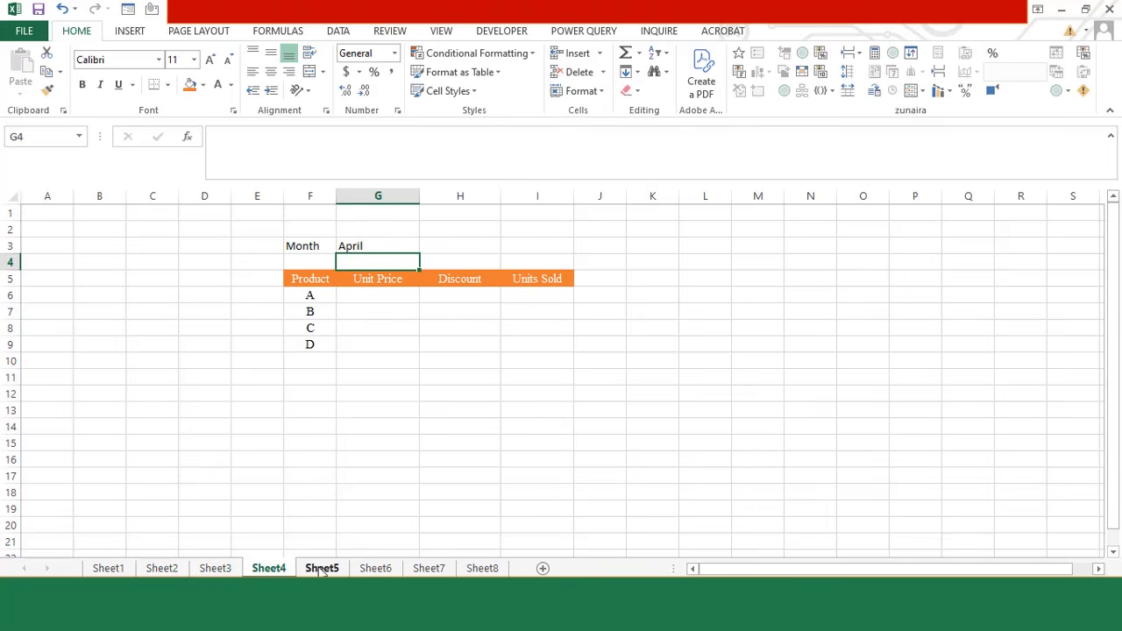
click(314, 412)
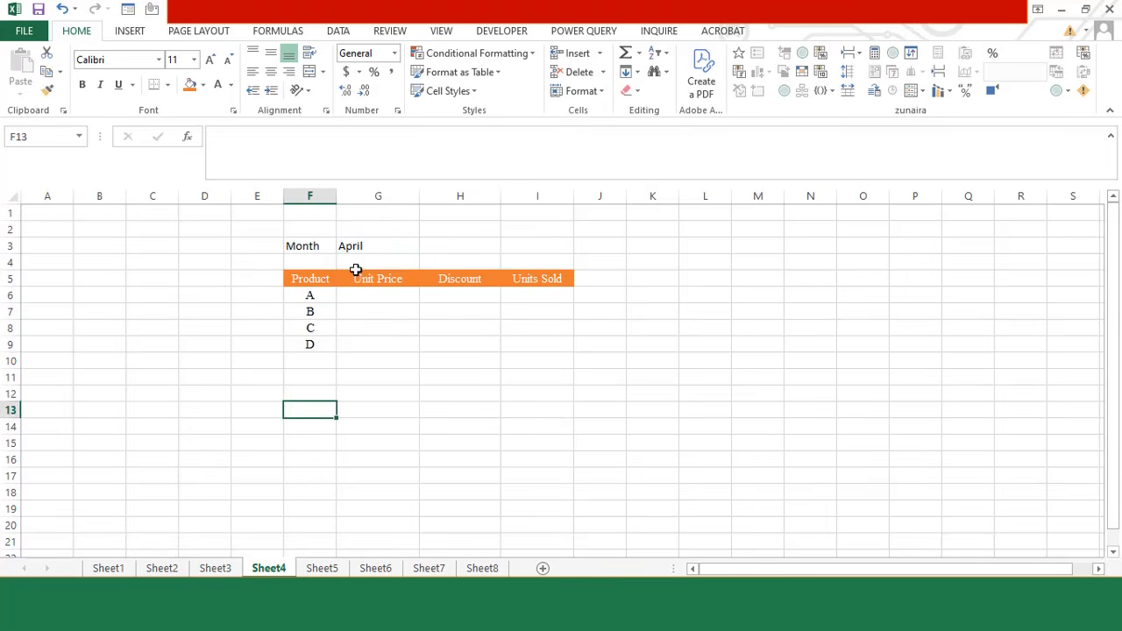
click(335, 567)
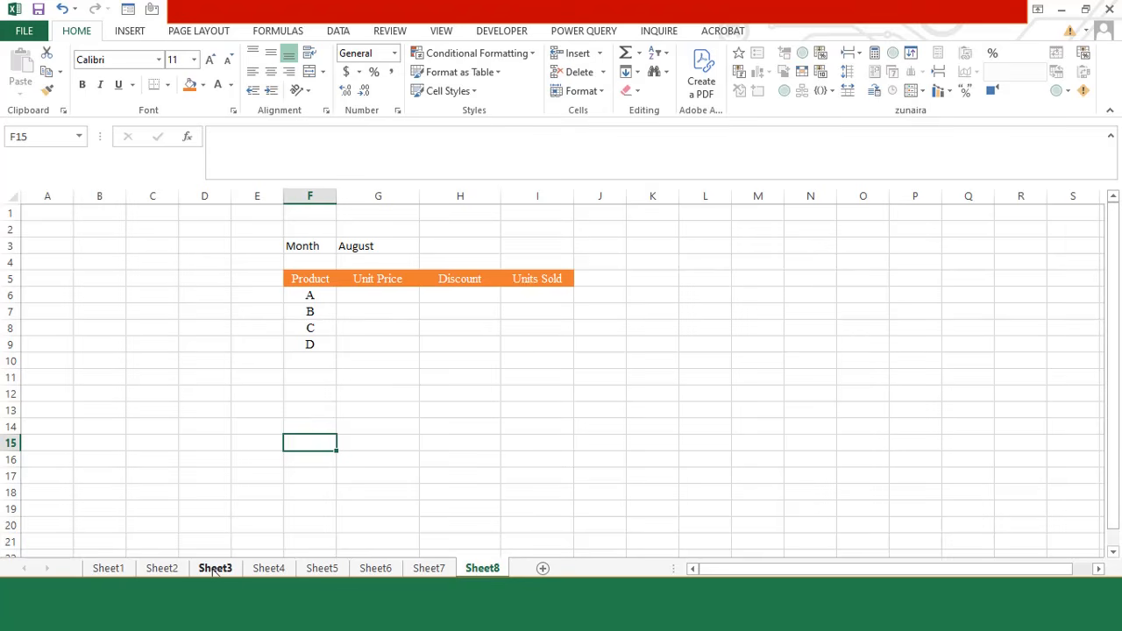
Group only Sheet1 and Sheet4 and add product E in F10 on both sheets
click(110, 569)
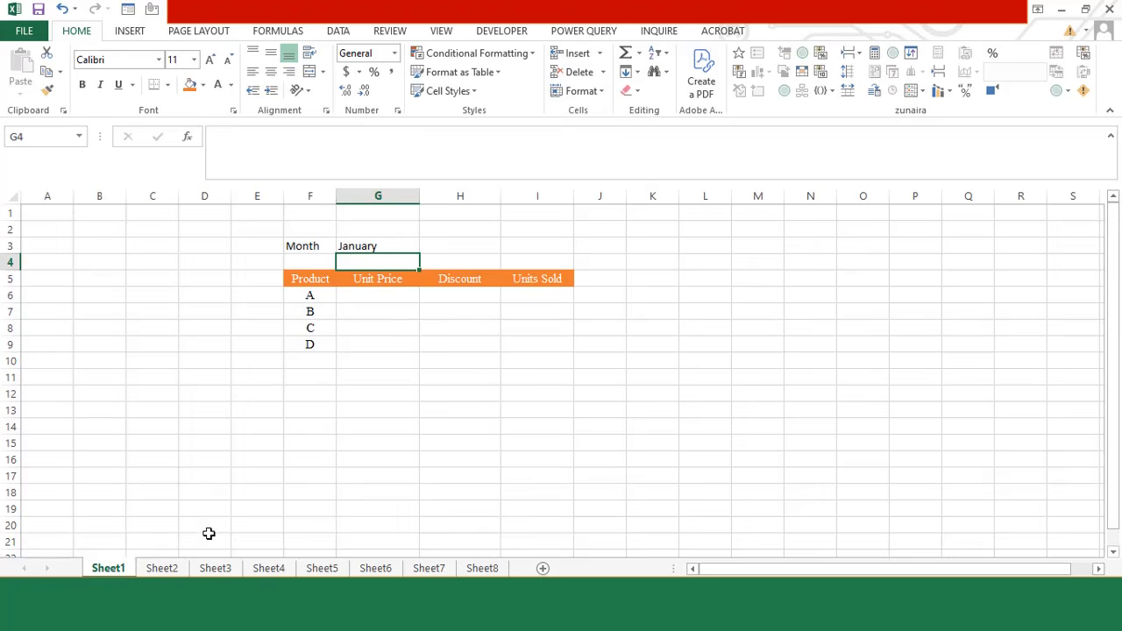
ctrl+click(281, 571)
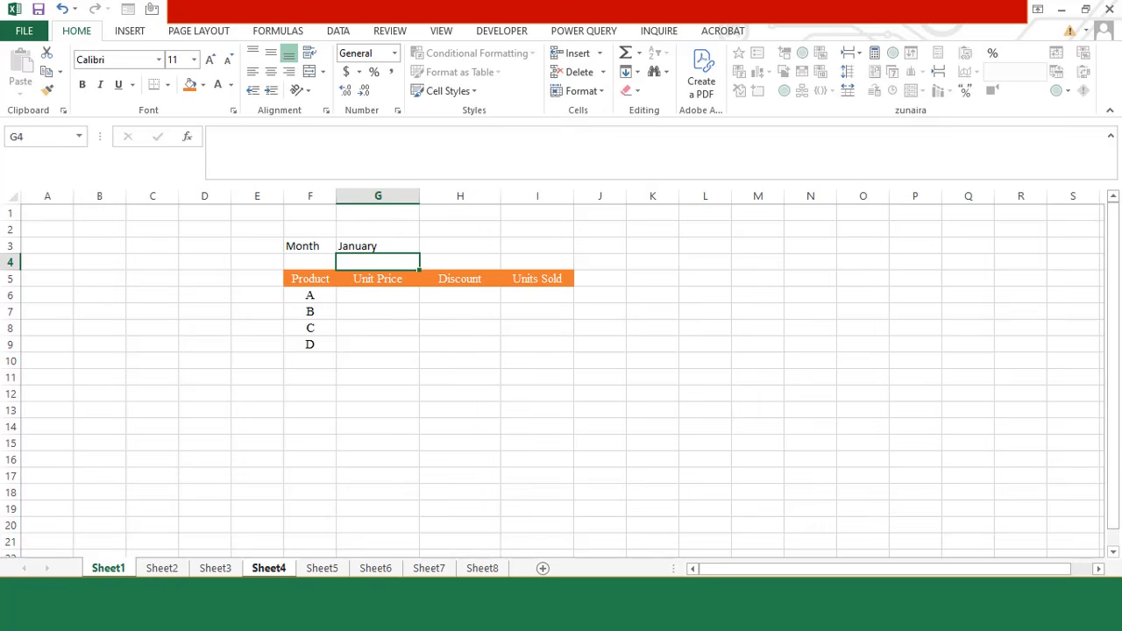
click(315, 361)
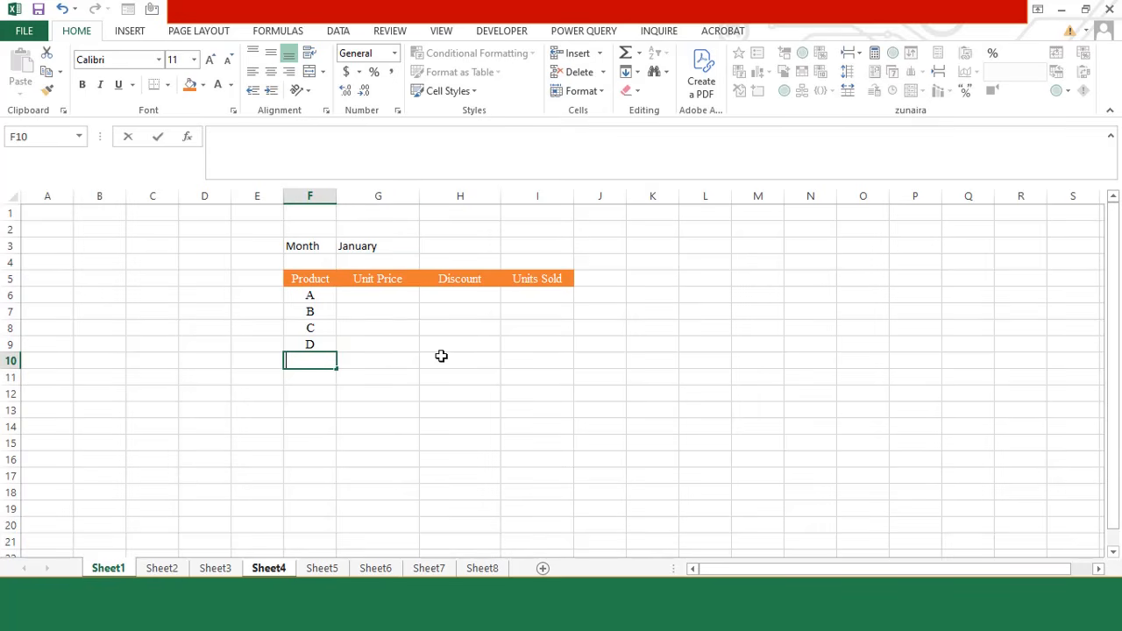
text(E)
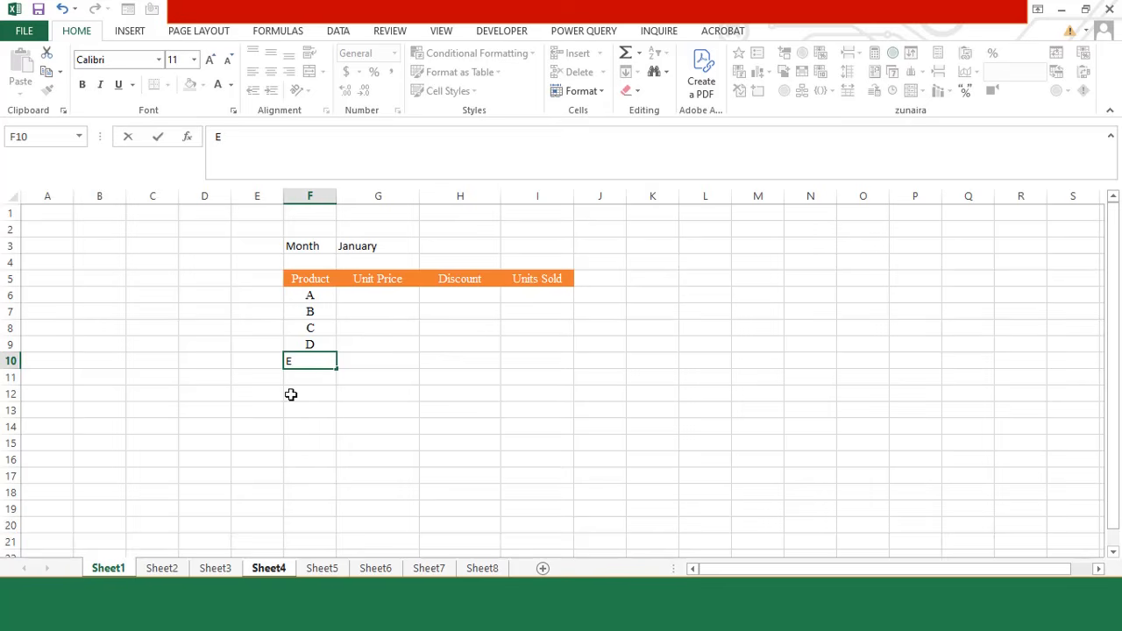
click(324, 381)
Copy the formatting of F9 onto F10 with Format Painter
click(322, 345)
click(48, 90)
click(301, 360)
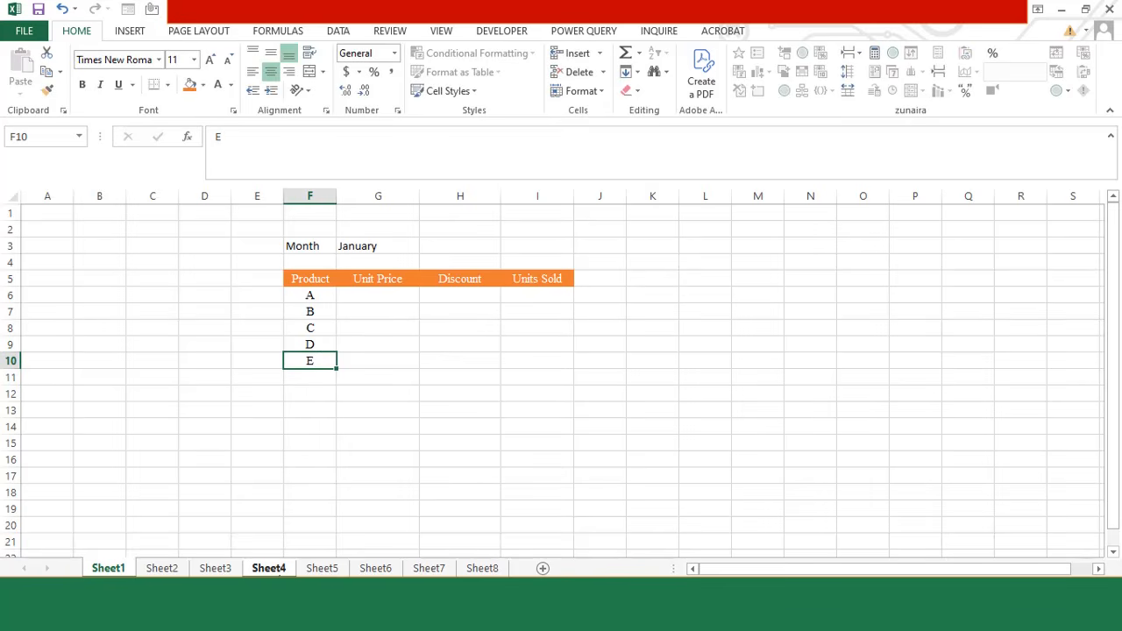
Ungroup Sheet1 and Sheet4 and check all worksheets to see which ones have product E in F10
click(279, 570)
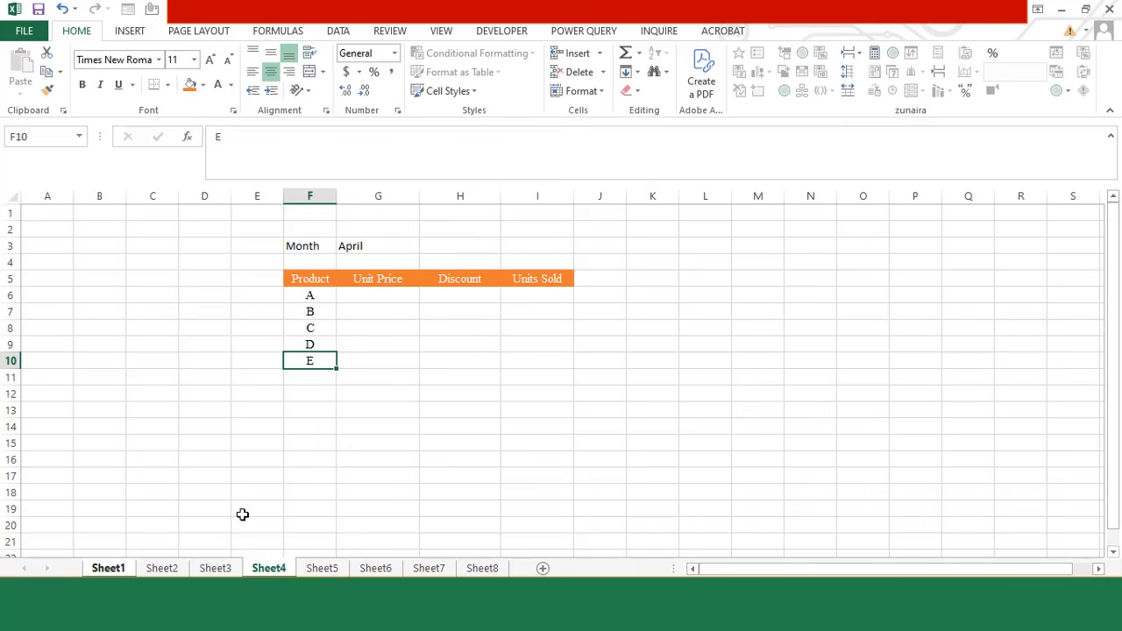
click(104, 570)
click(215, 568)
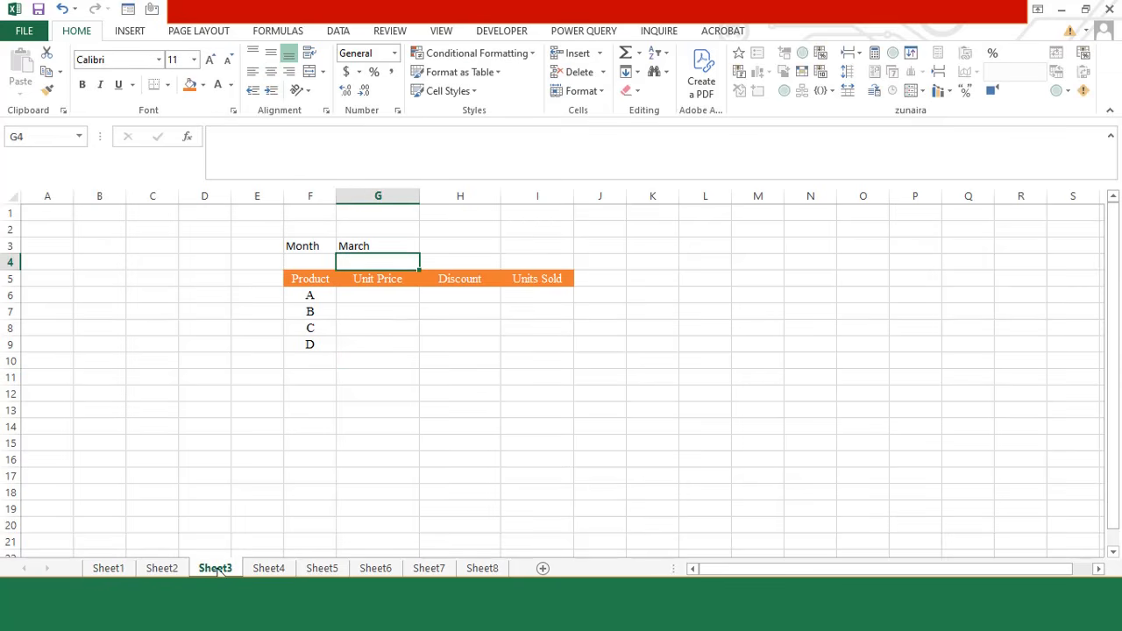
click(112, 570)
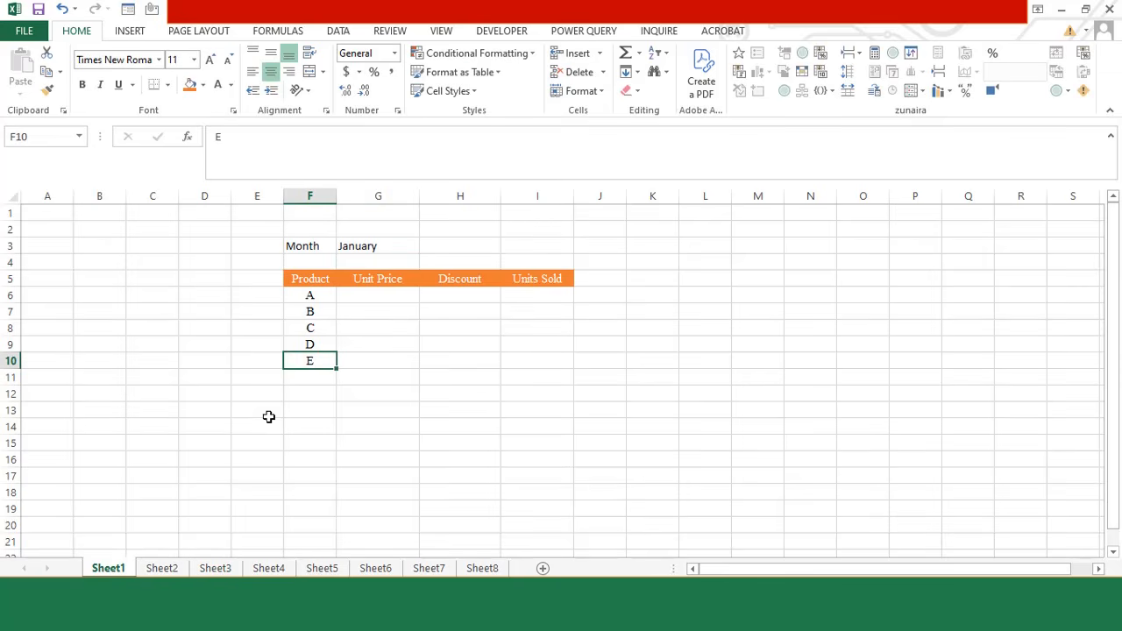
click(299, 392)
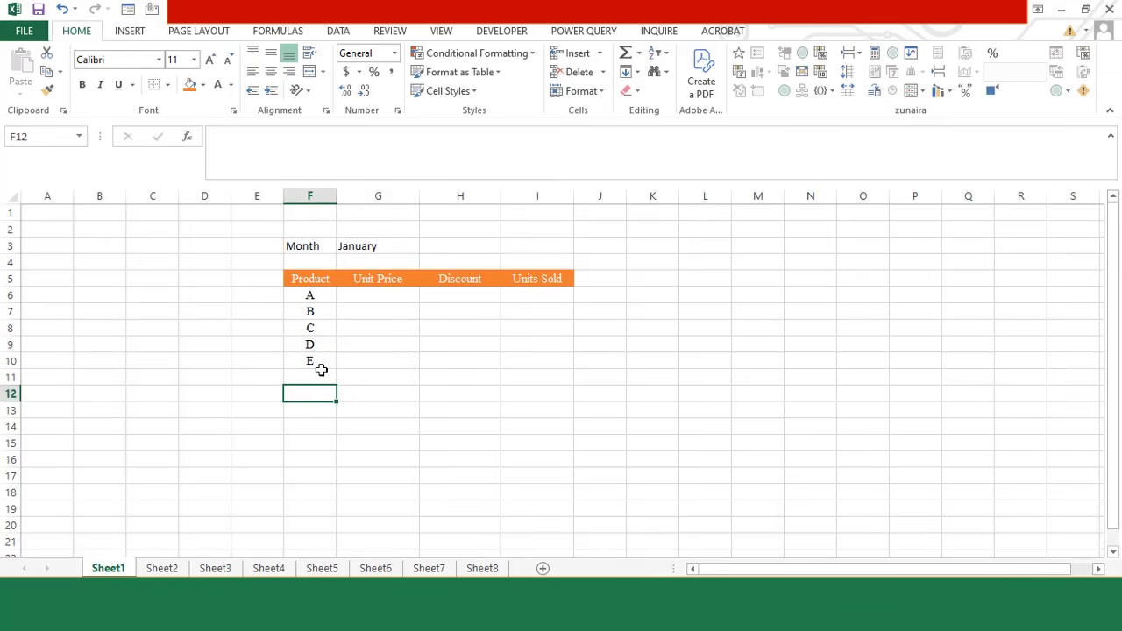
click(269, 569)
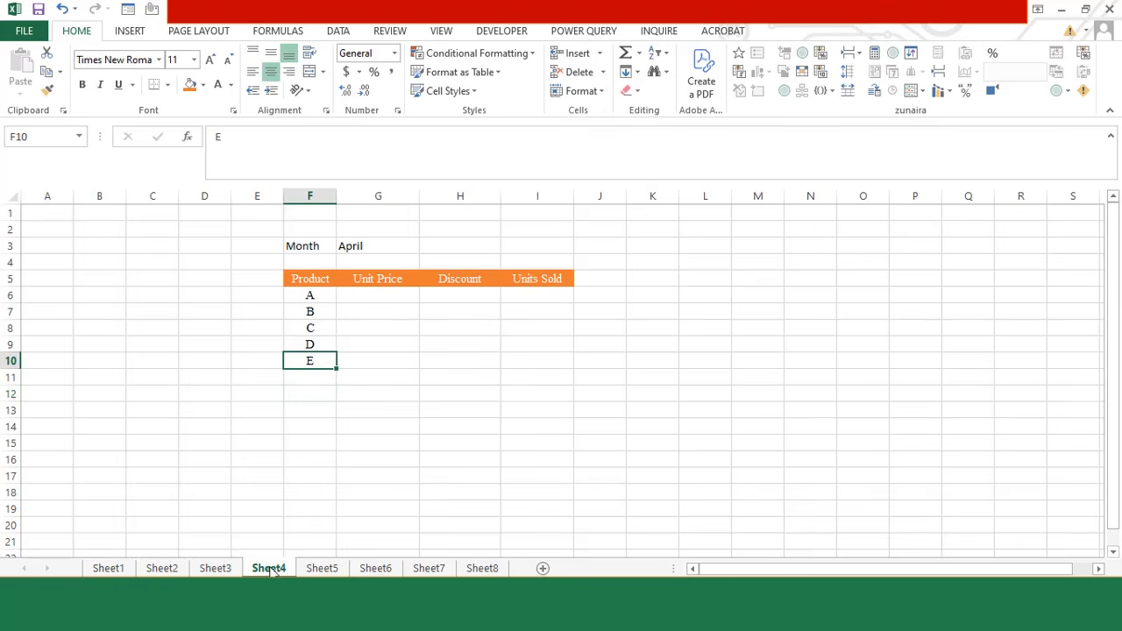
click(321, 379)
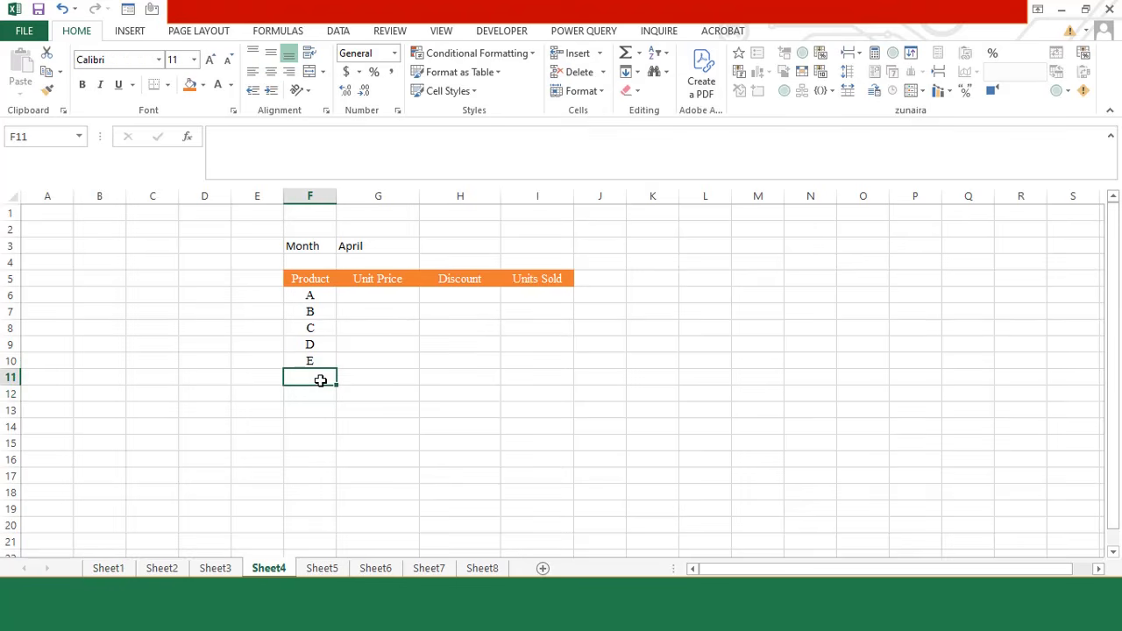
click(230, 570)
click(161, 569)
click(322, 569)
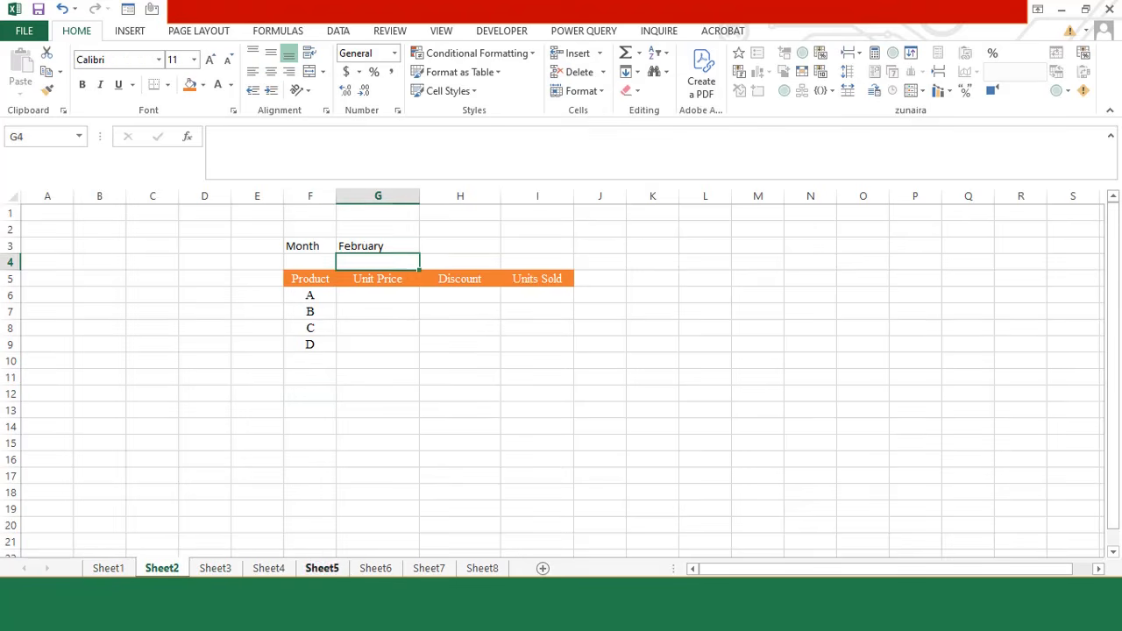
click(375, 569)
click(428, 569)
click(483, 569)
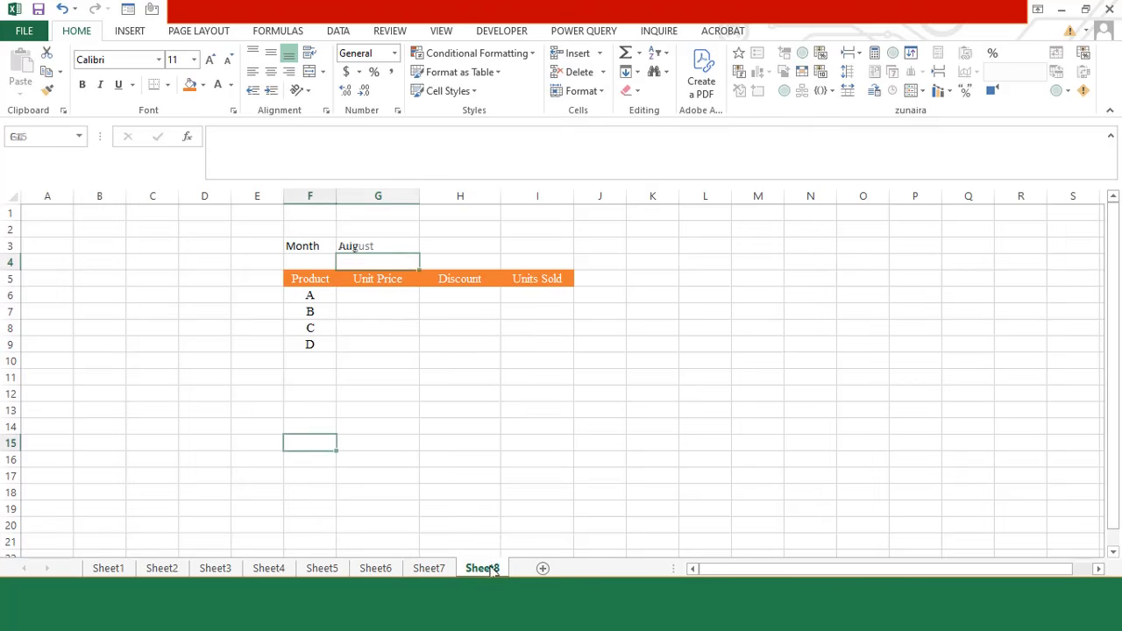
click(342, 496)
click(277, 509)
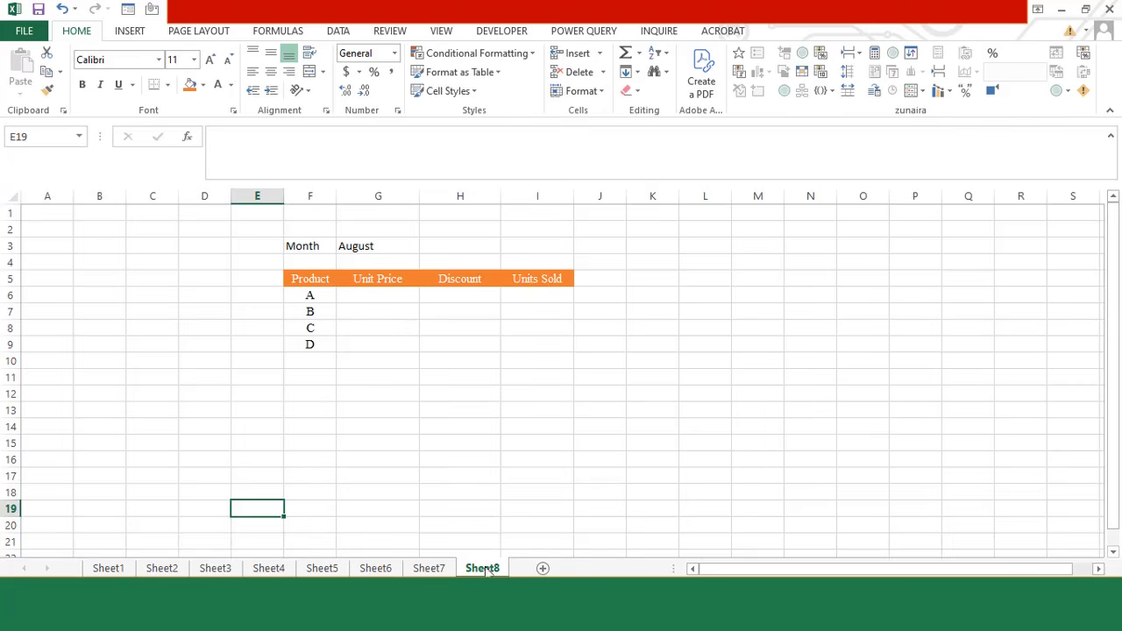
Group the adjacent worksheets Sheet1 through Sheet5 and look through the grouped sheets
click(108, 569)
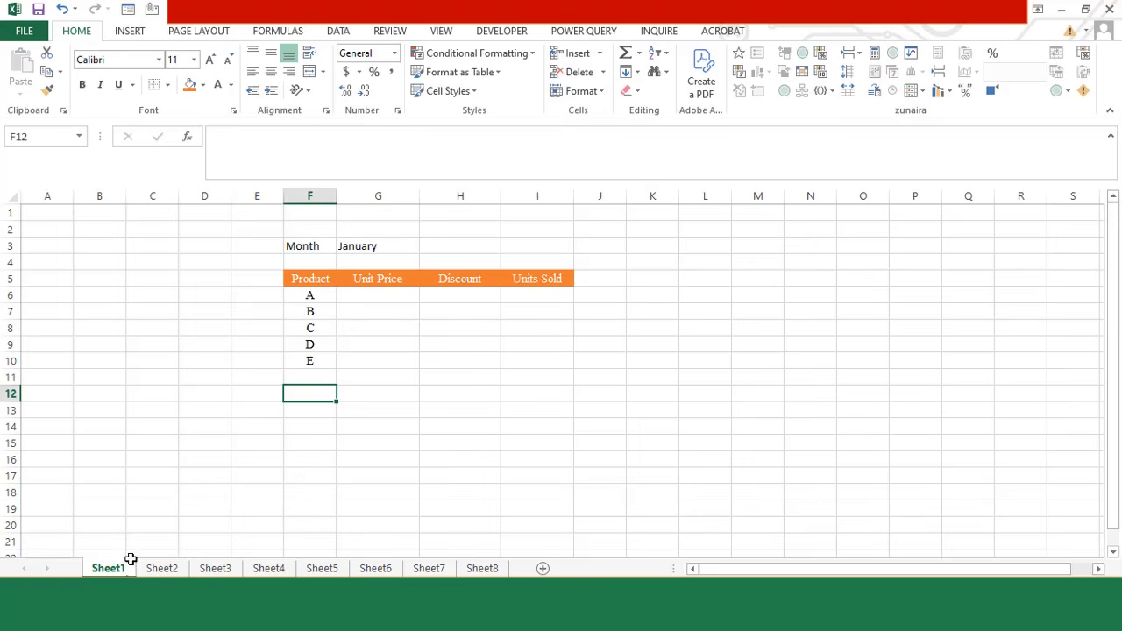
shift+click(322, 569)
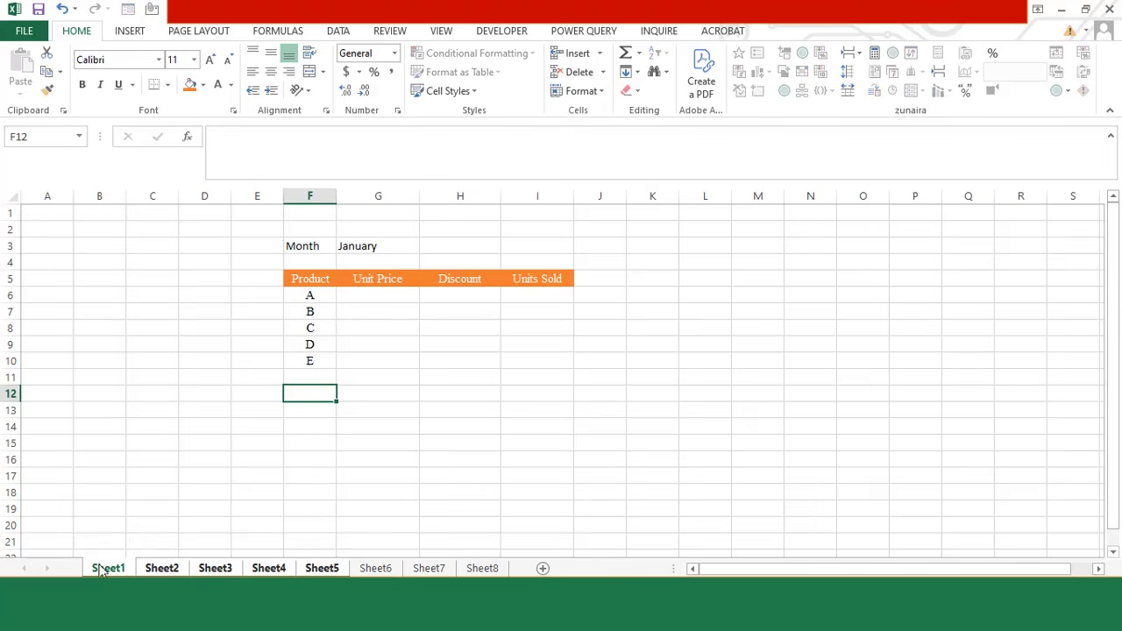
click(322, 569)
click(267, 570)
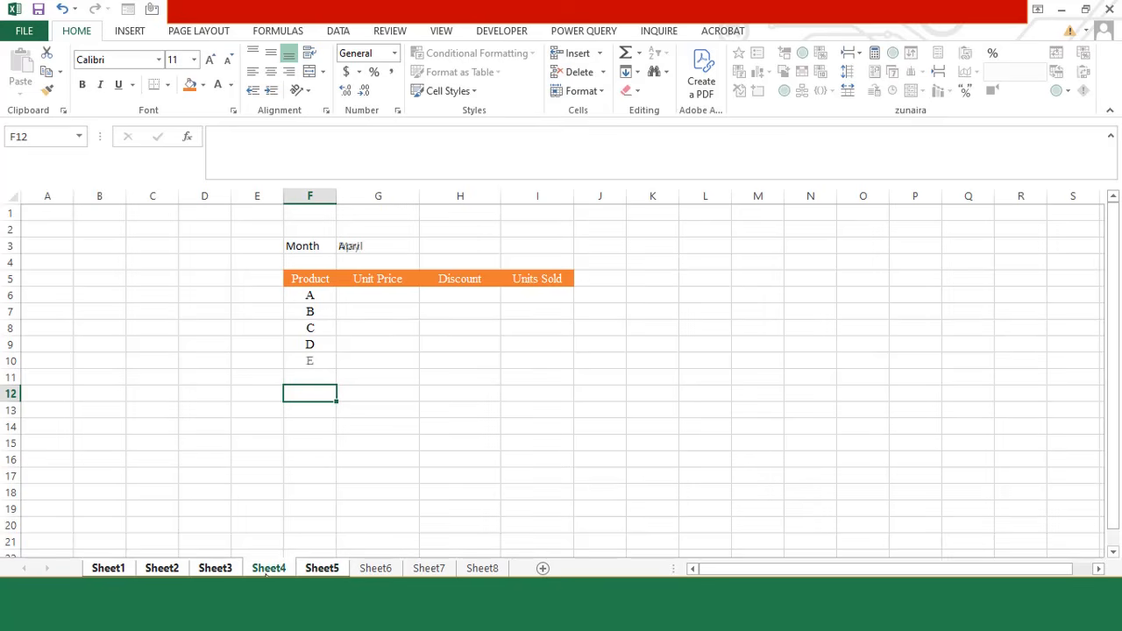
click(215, 569)
click(163, 569)
click(107, 569)
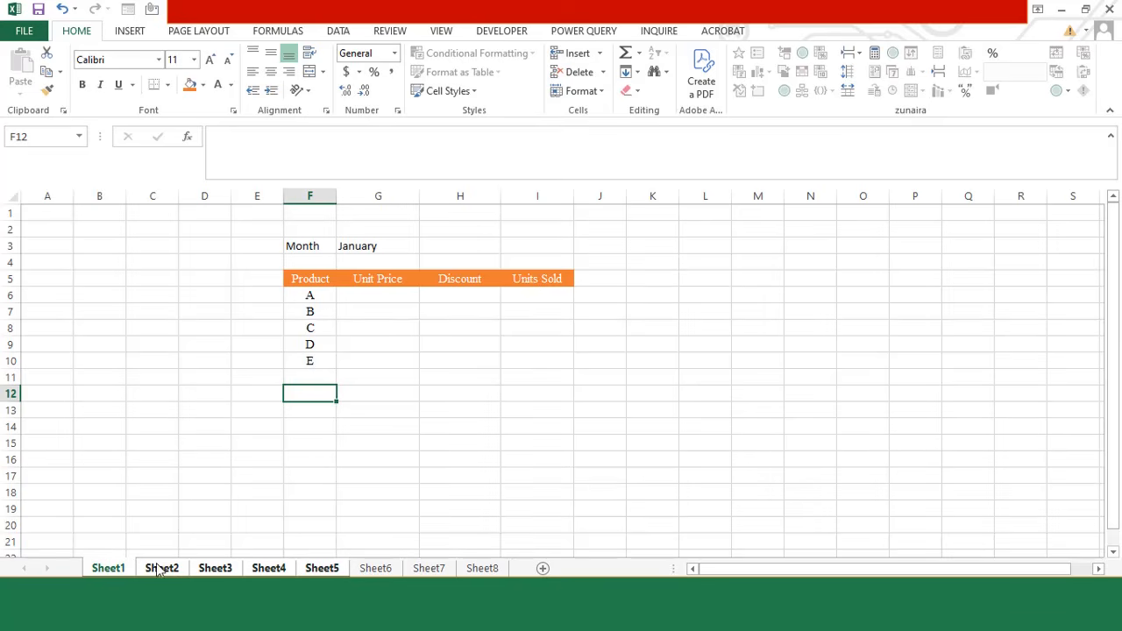
click(263, 503)
click(368, 539)
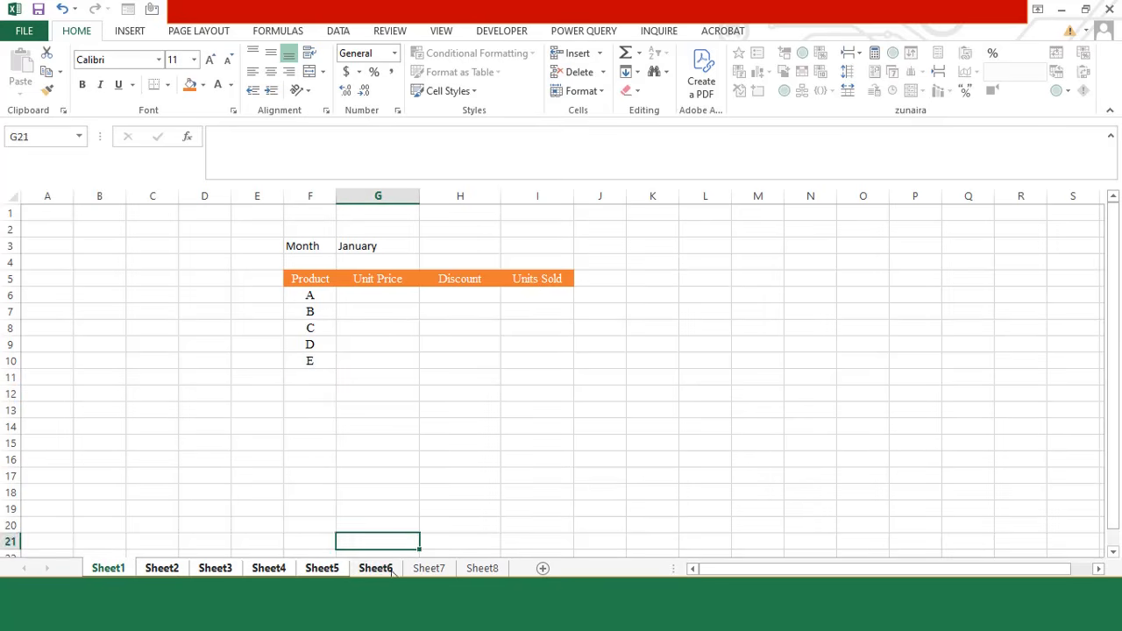
Ungroup the worksheets and group the non-adjacent sheets Sheet3, Sheet5, Sheet6 and Sheet8
click(375, 569)
click(150, 524)
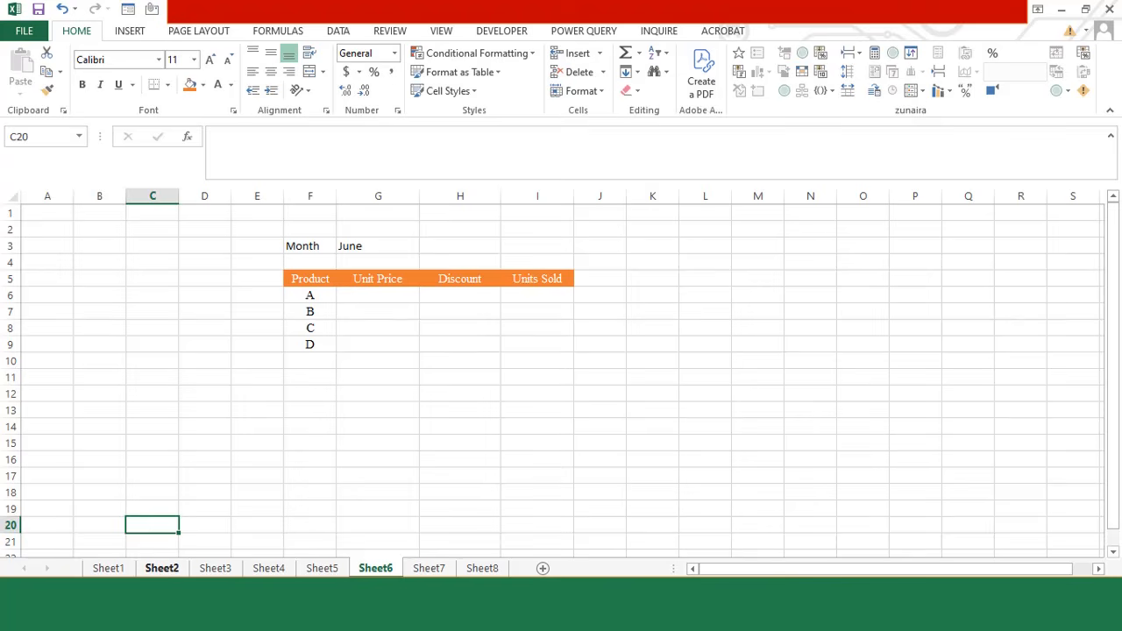
ctrl+click(213, 568)
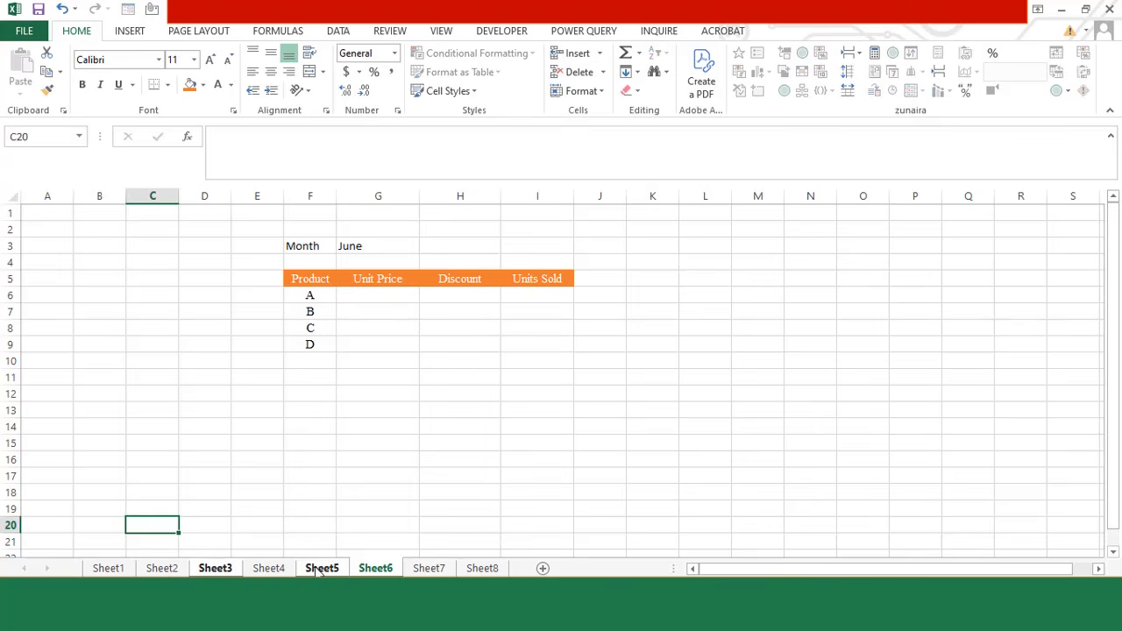
ctrl+click(465, 569)
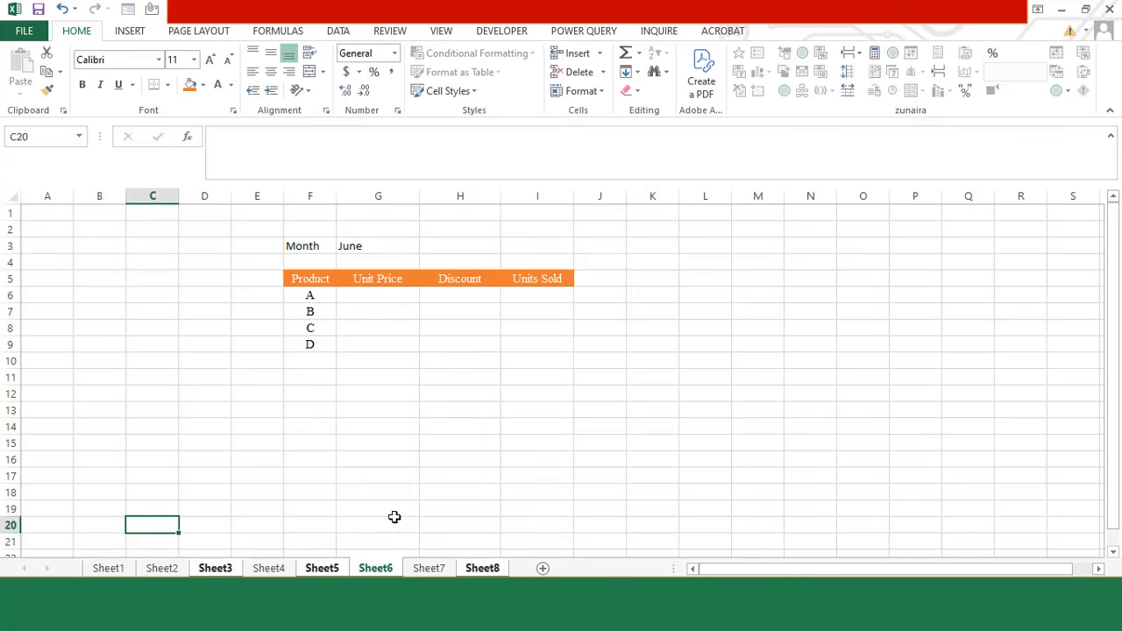